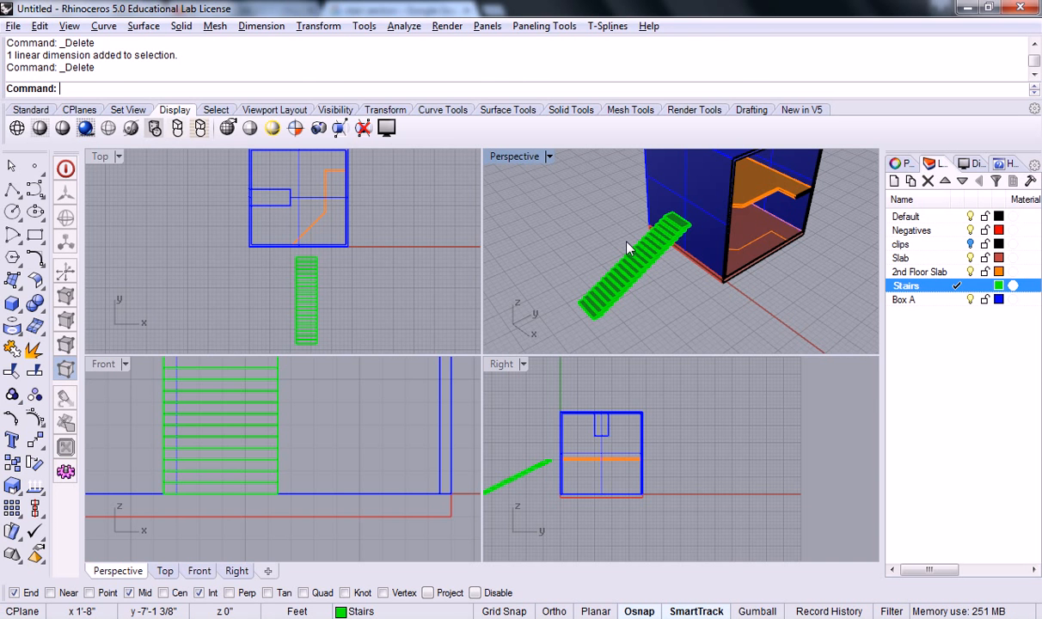
- Switch to Chrome, search Google Images for "parametric facade system" and look through the facade examples
key("alt+Tab")
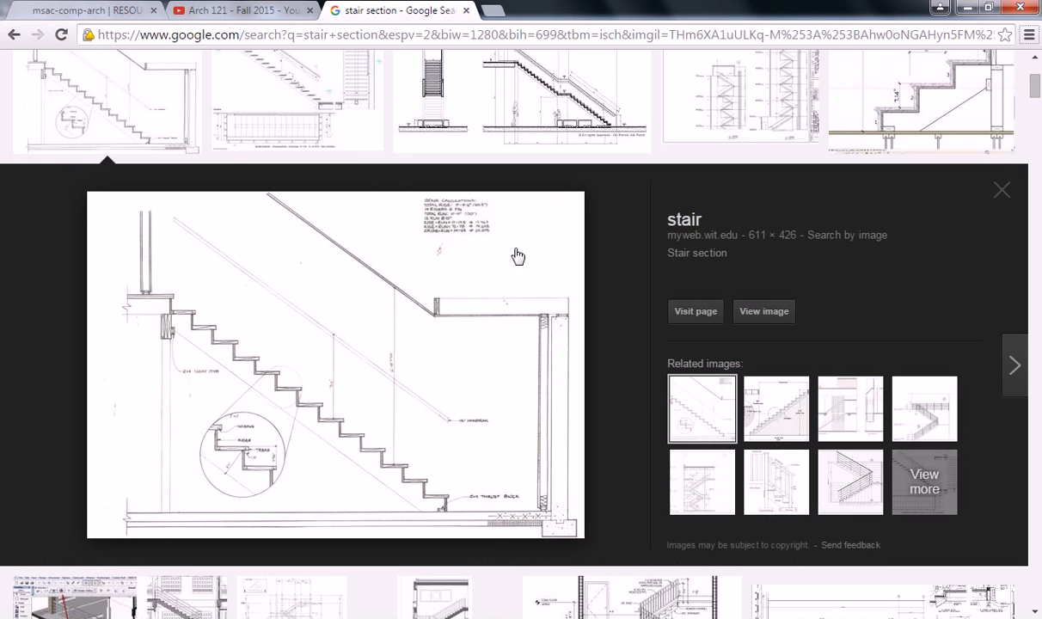
left_click(433, 36)
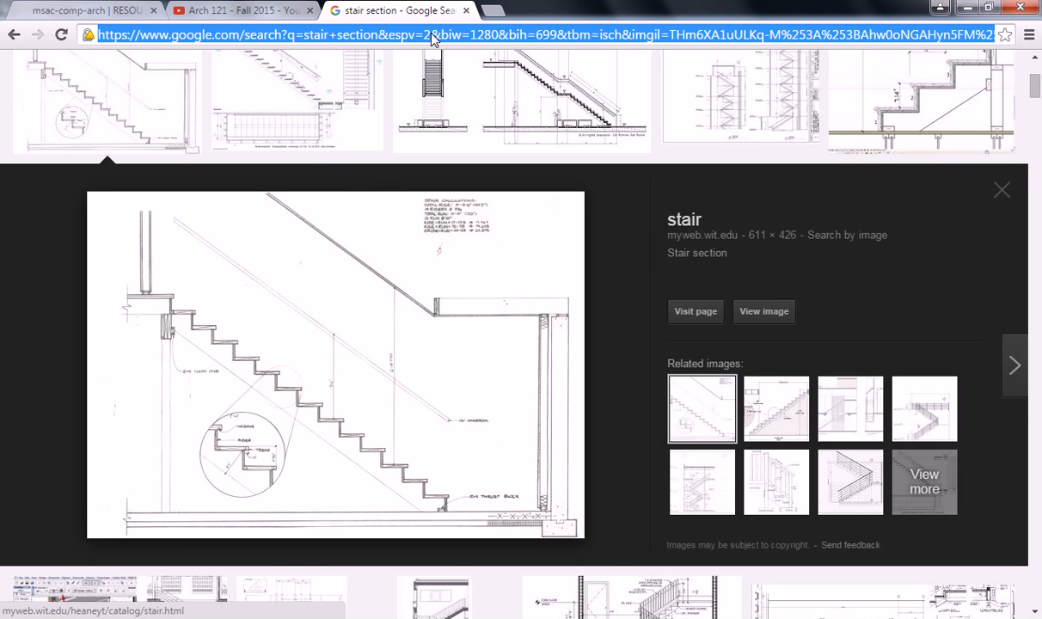
type("paramet")
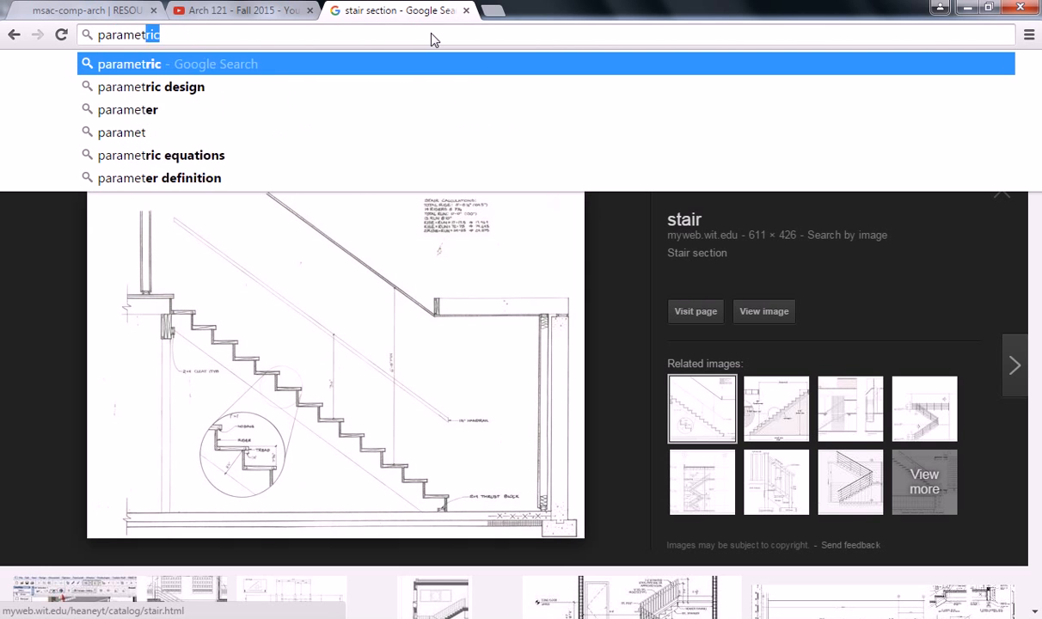
type("ric facade system")
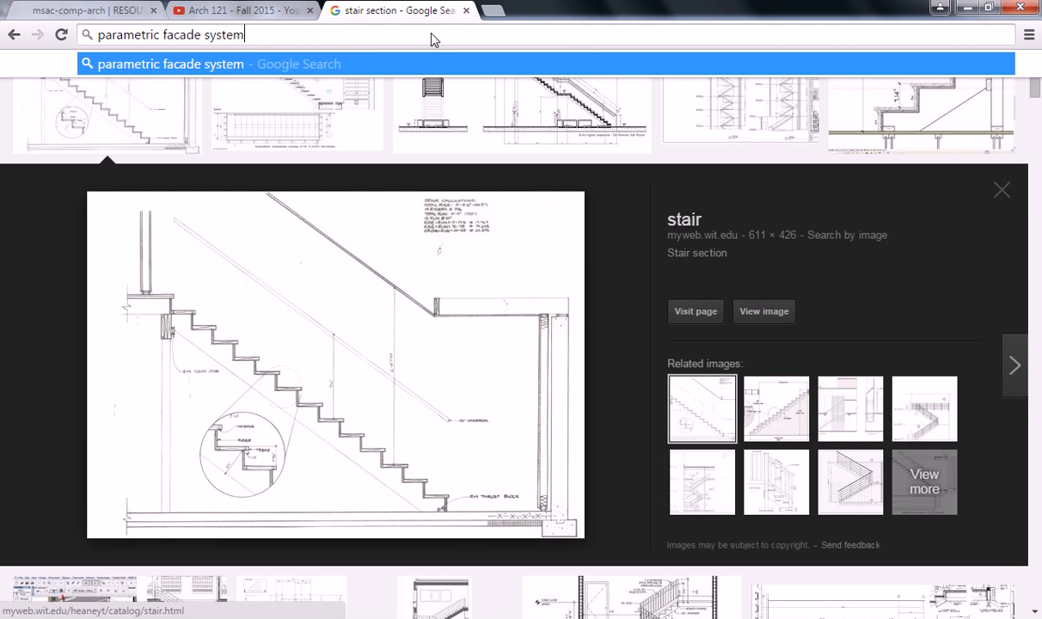
key("Return")
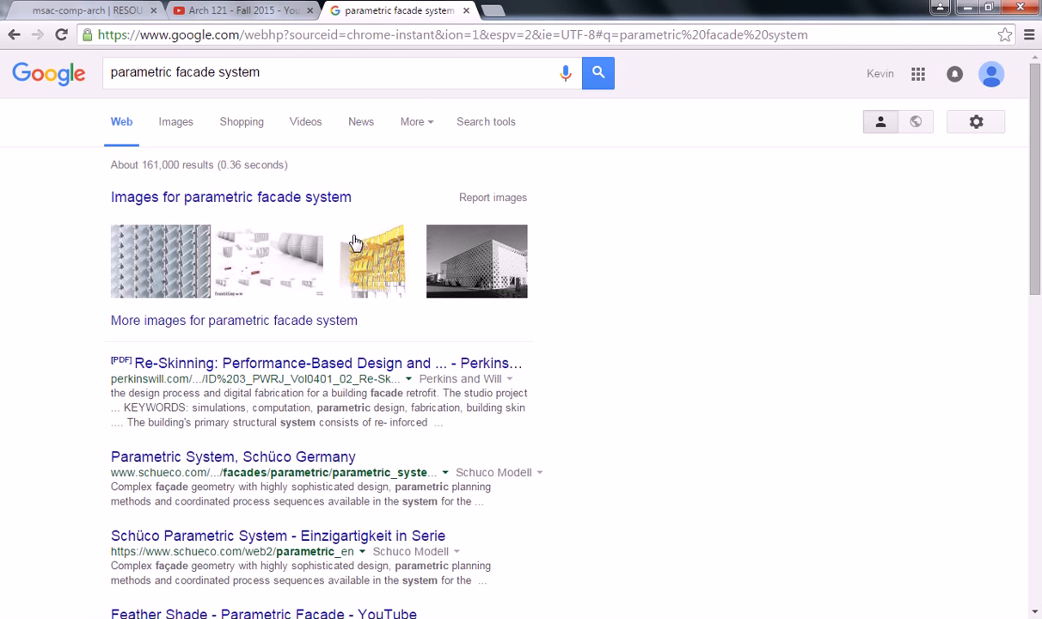
left_click(196, 125)
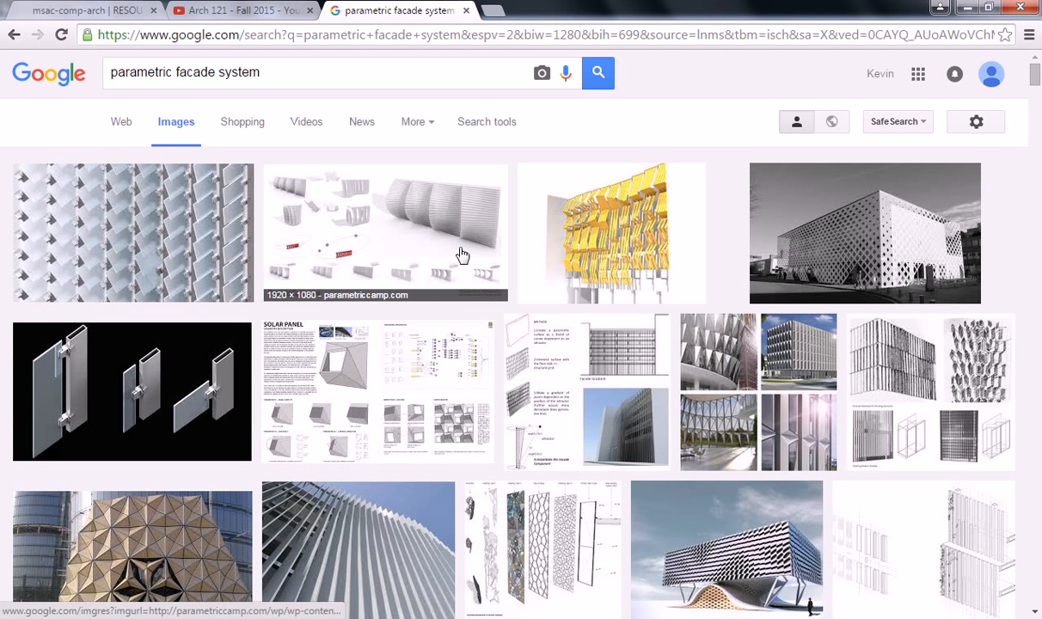
scroll(635, 269, "down", 8)
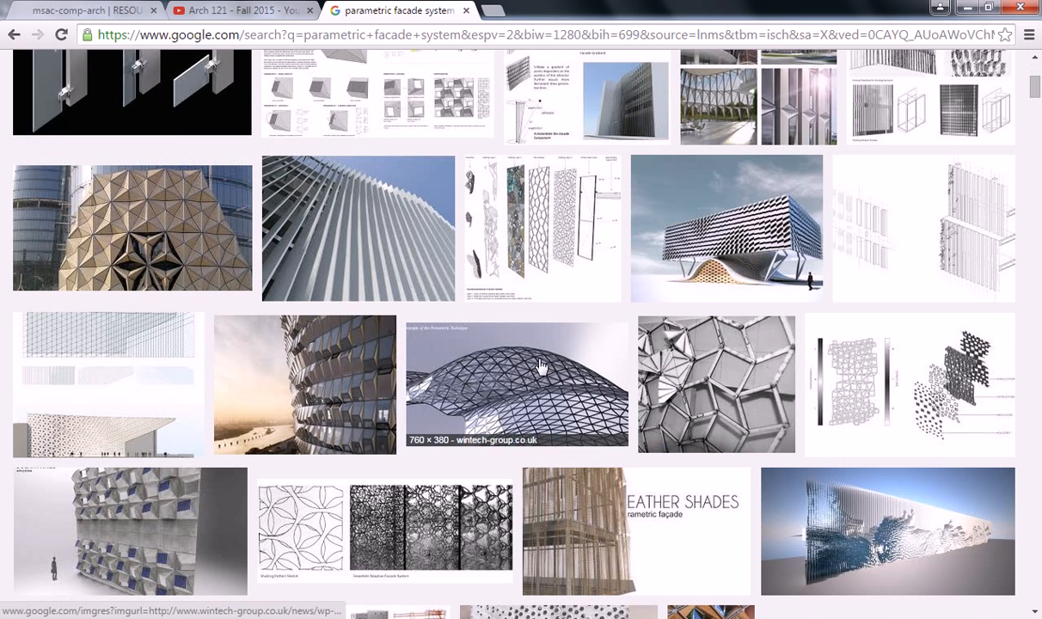
scroll(464, 288, "down", 1)
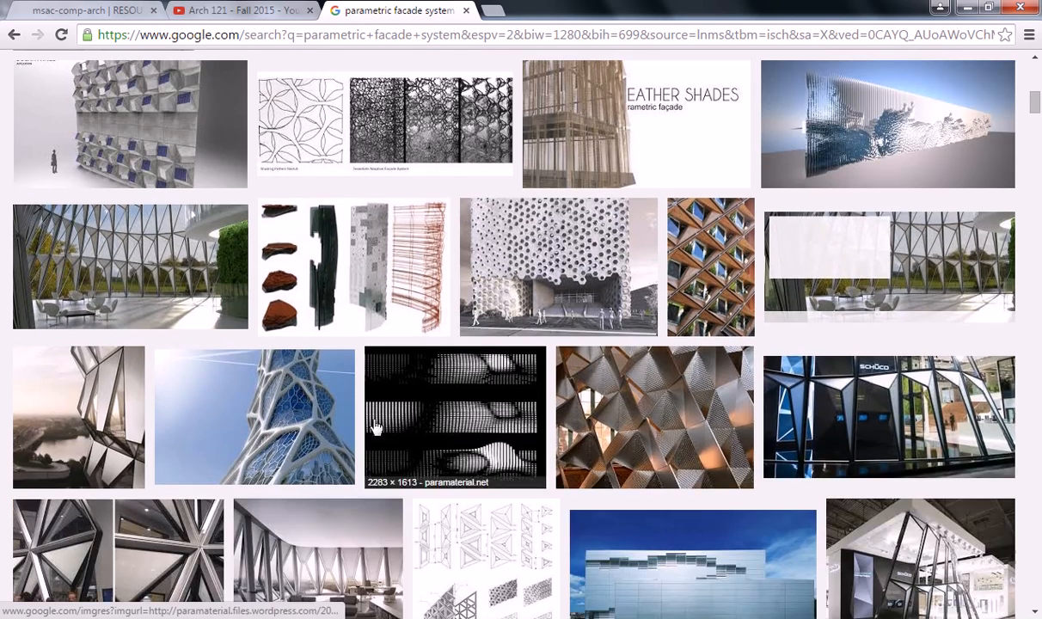
scroll(391, 379, "down", 3)
scroll(438, 323, "up", 12)
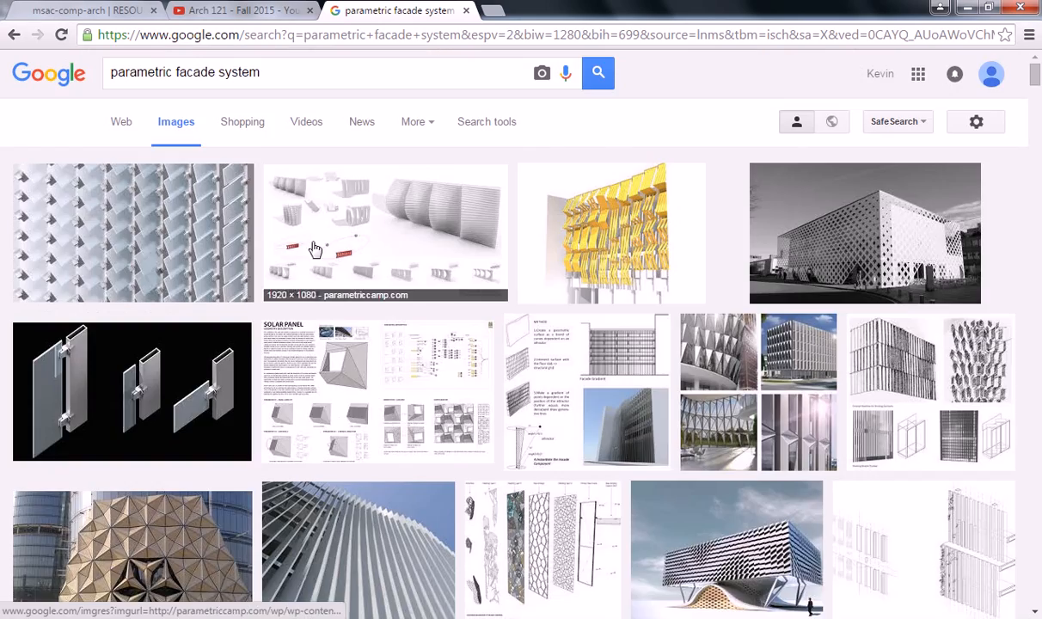
- Search the images for "high tech facade system" and view the close-up of translucent panels with metal clamps
left_click(173, 73)
double_click(173, 73)
type("high tech")
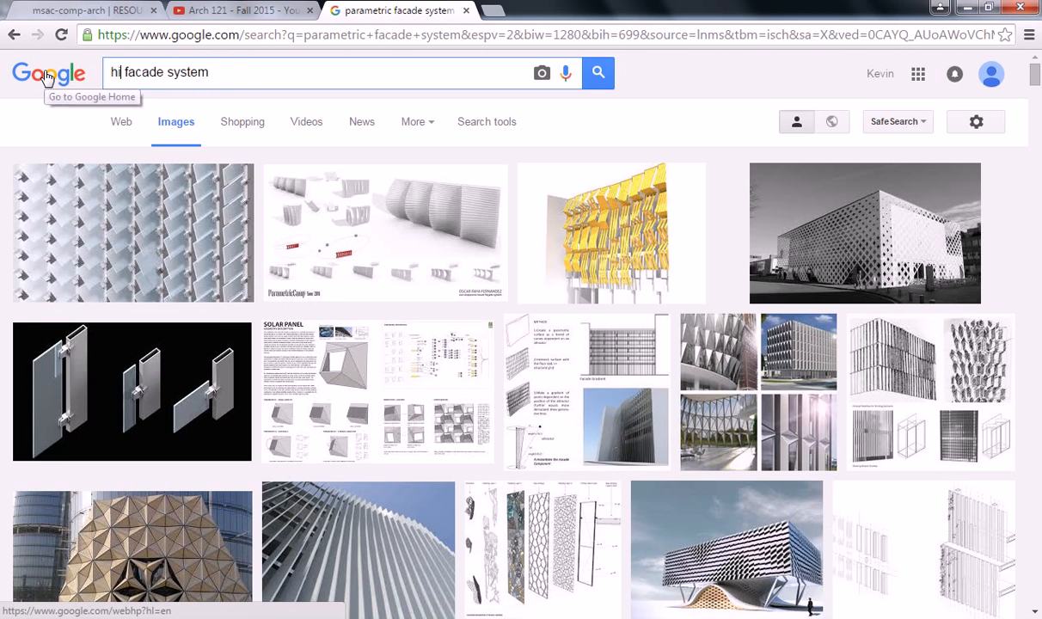
key("Return")
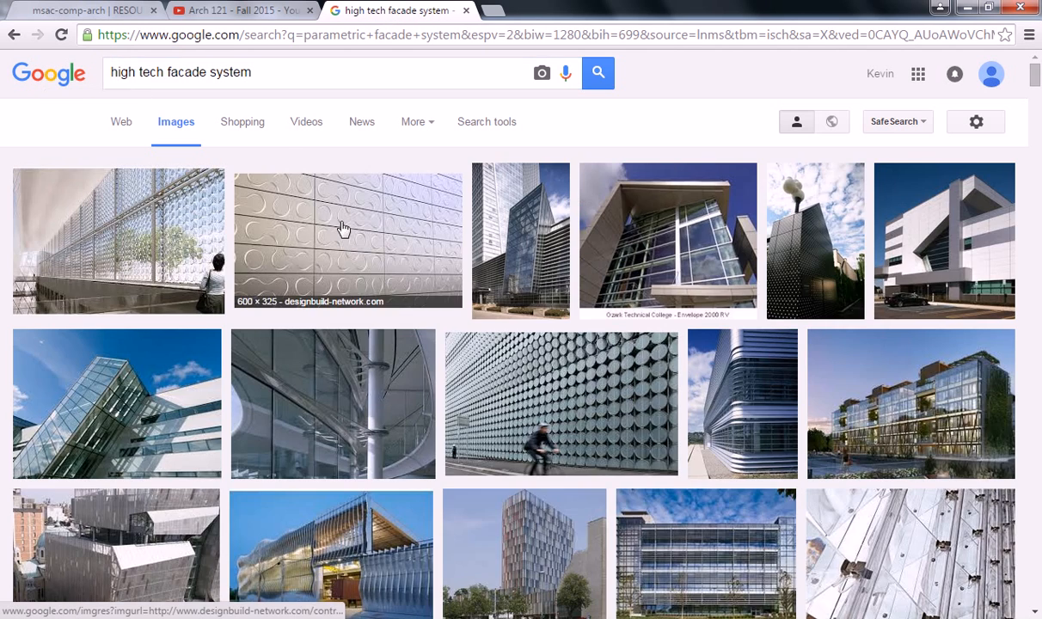
scroll(344, 344, "down", 3)
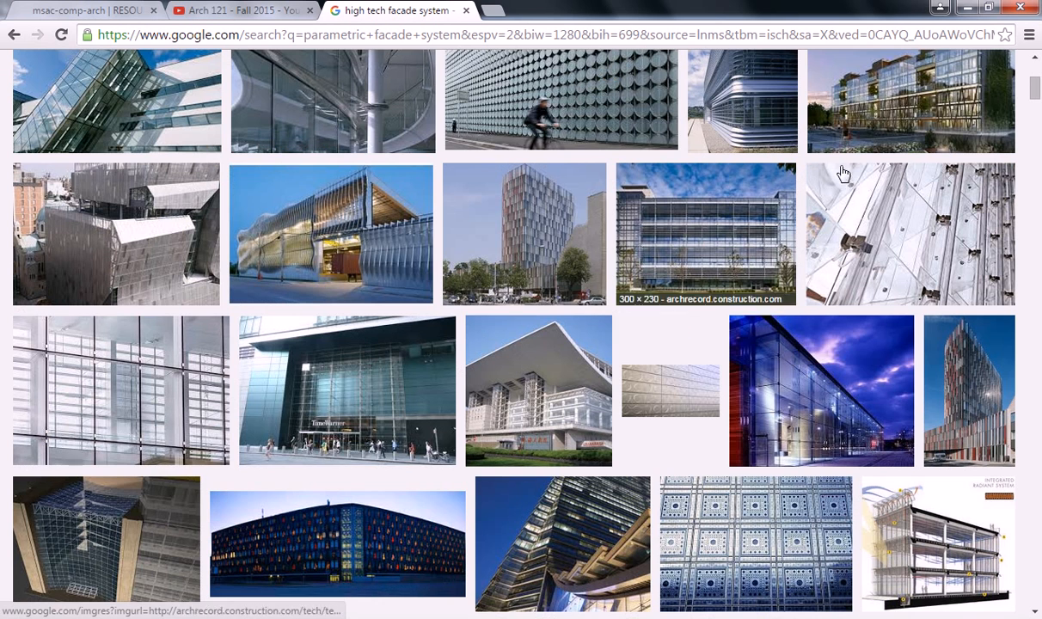
left_click(851, 258)
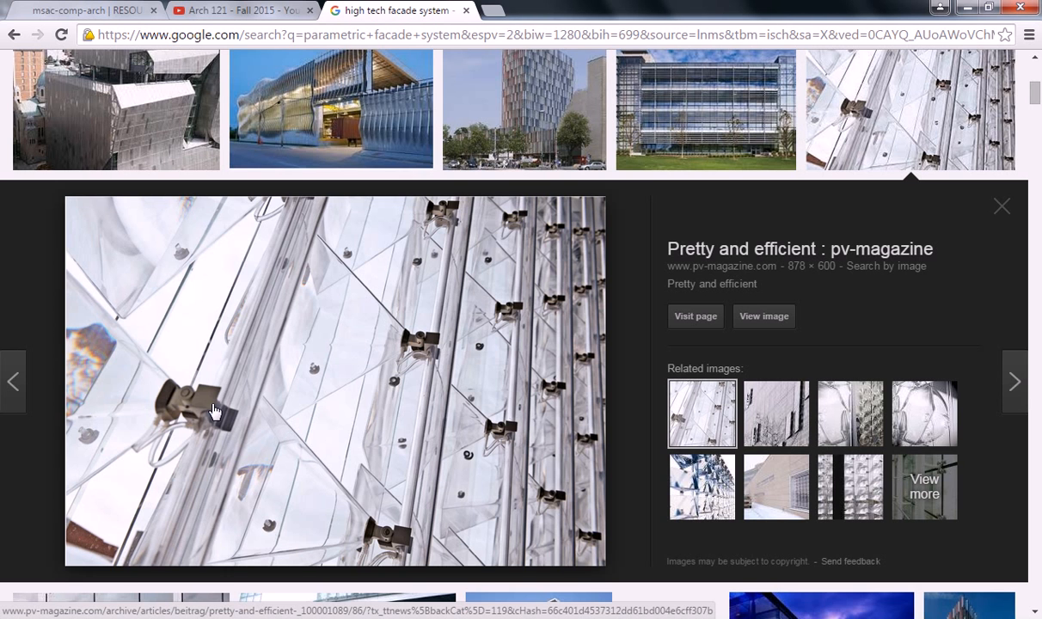
left_click(1002, 207)
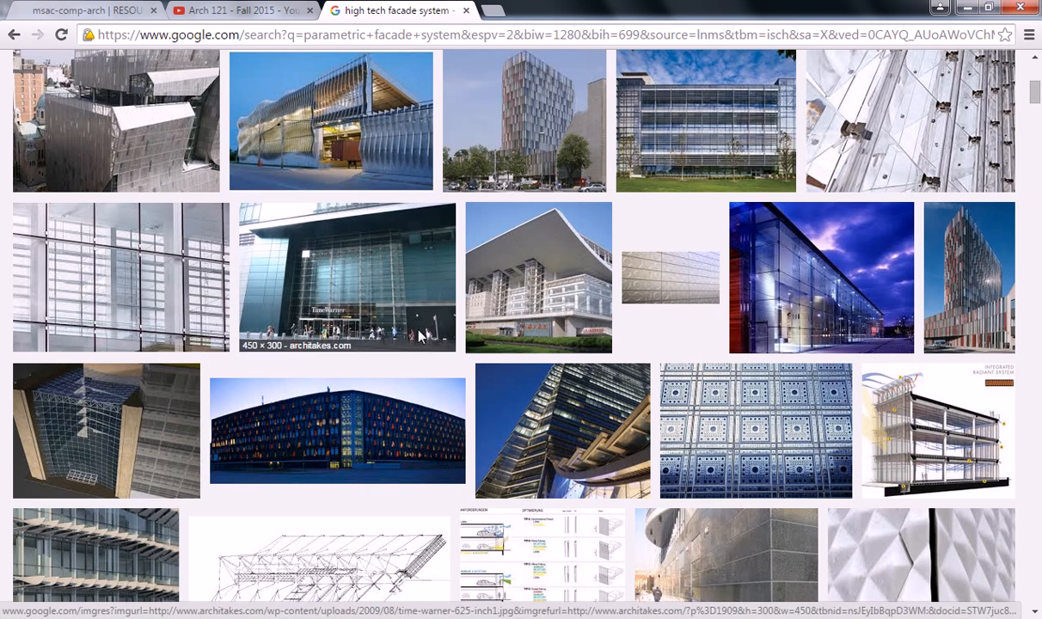
- Switch back to Rhinoceros, select all objects on the Stairs layer and group them
key("alt+Tab")
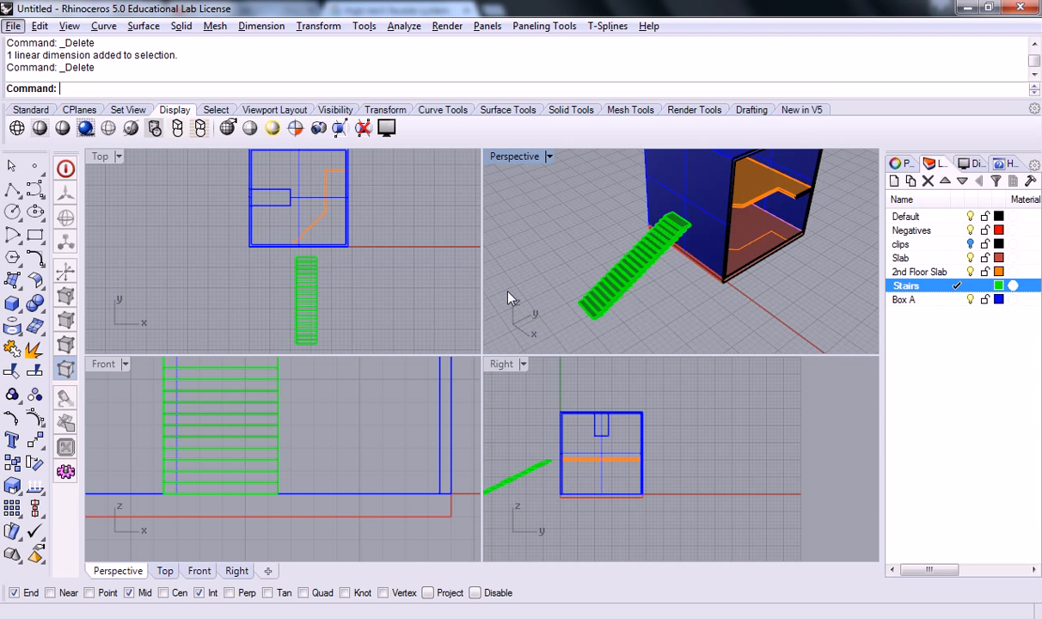
right_click(899, 285)
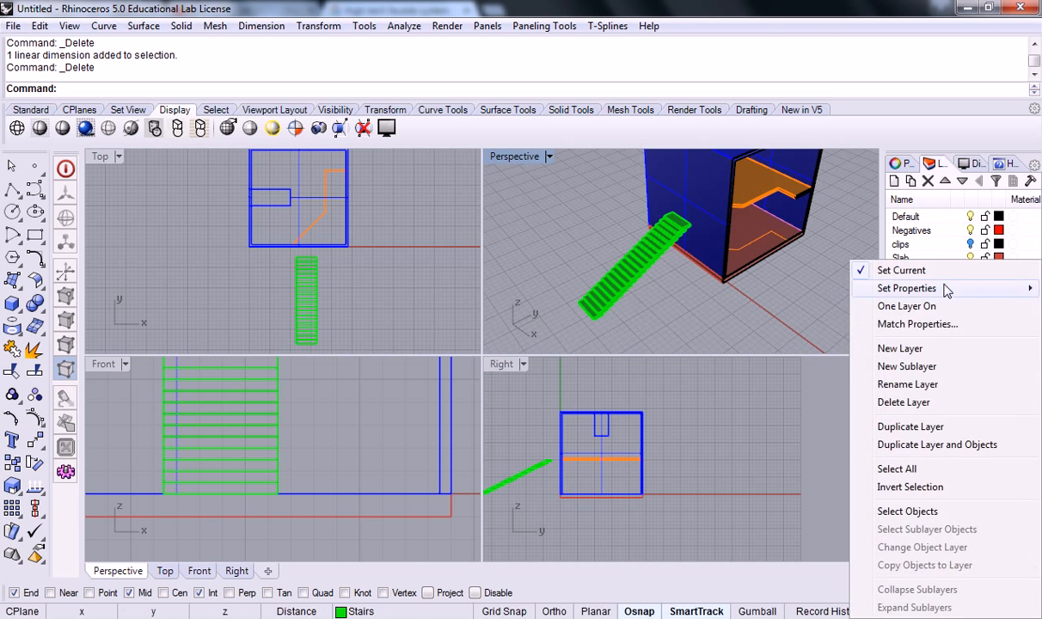
left_click(912, 468)
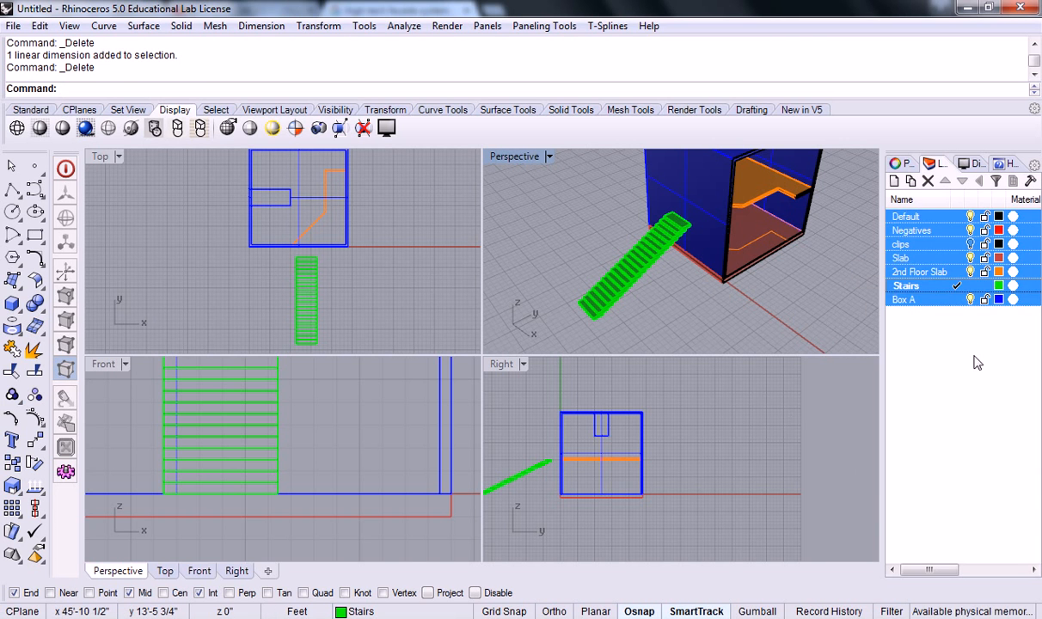
left_click(903, 285)
right_click(941, 292)
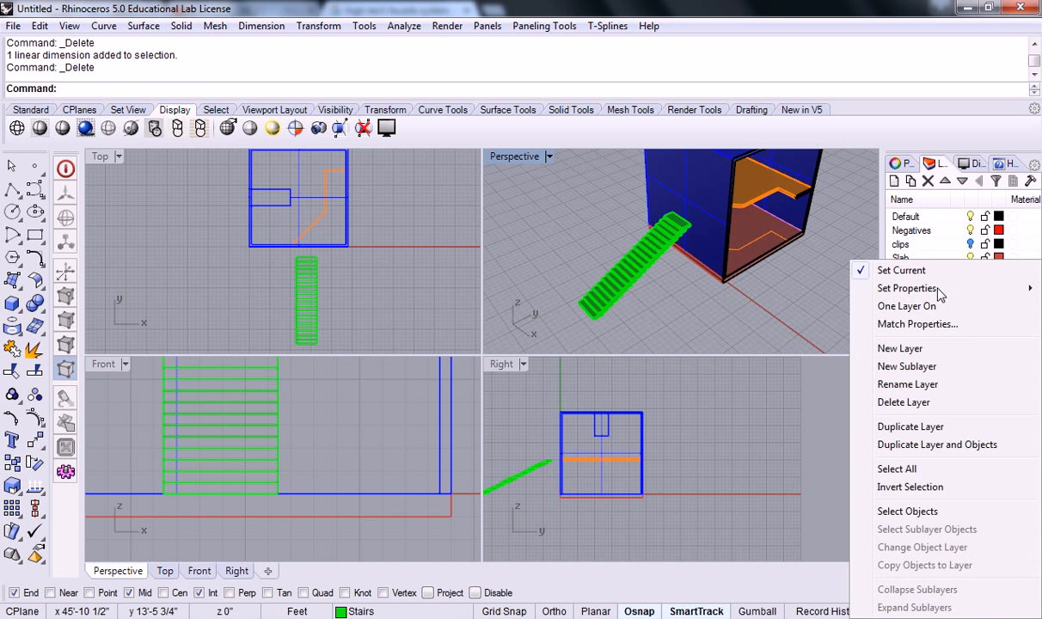
left_click(918, 514)
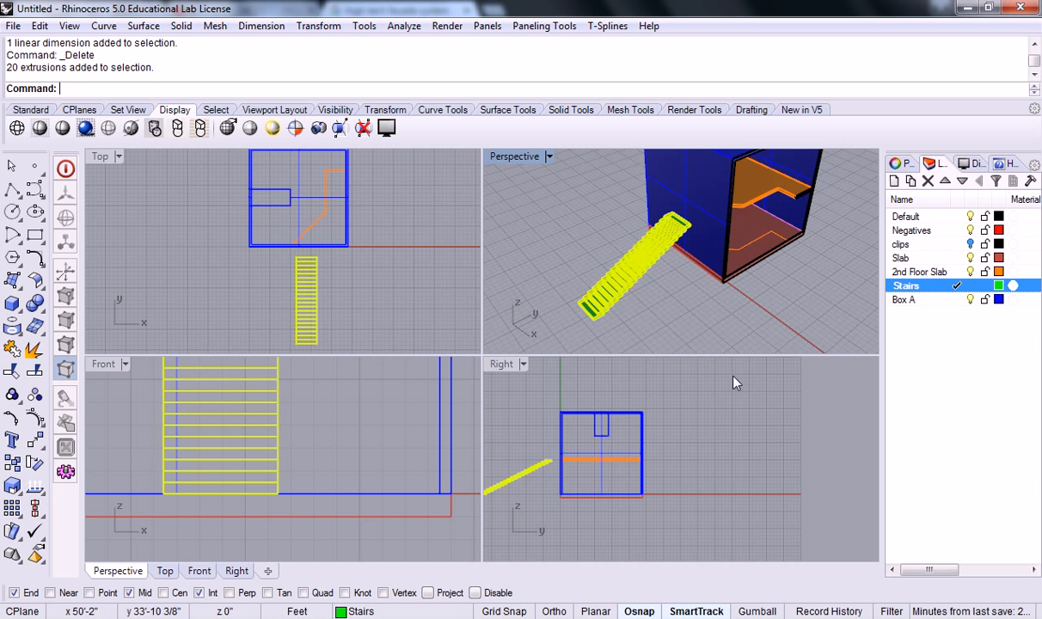
right_click_drag(690, 297, 719, 305)
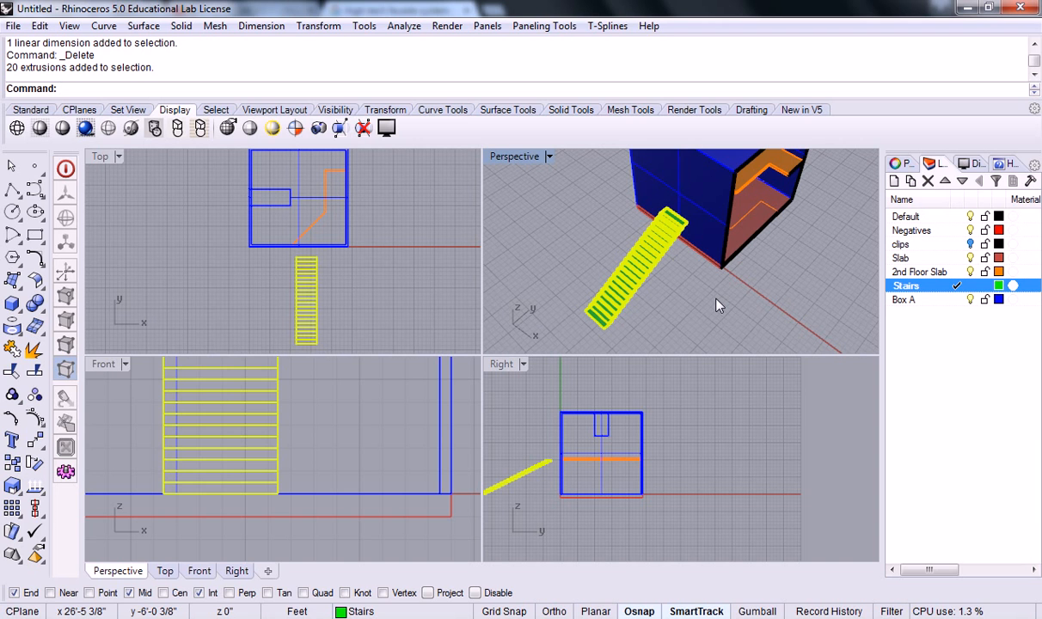
type("Group")
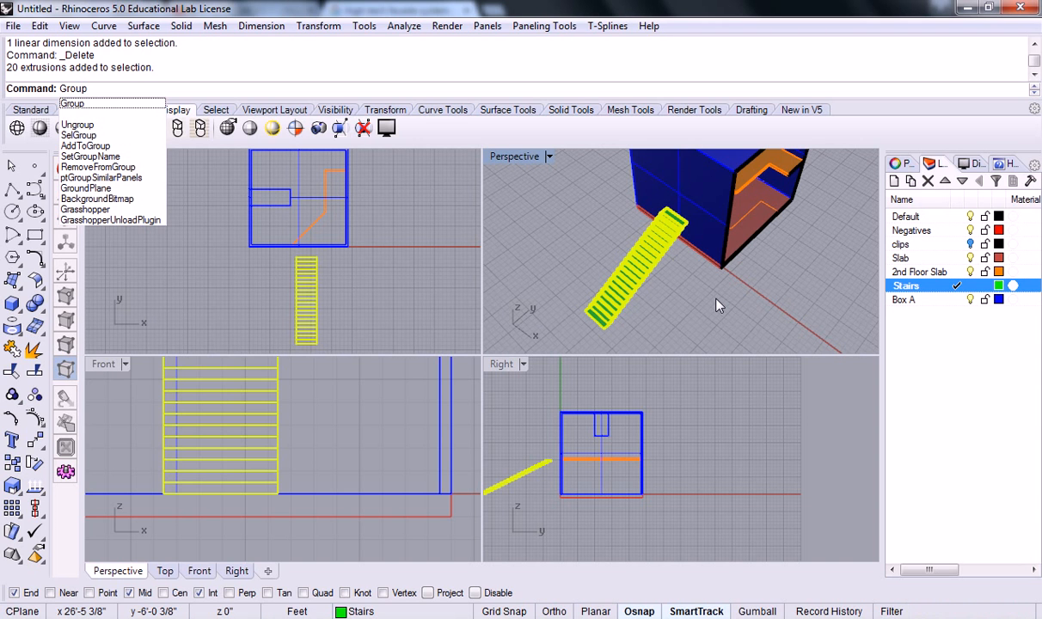
key("Return")
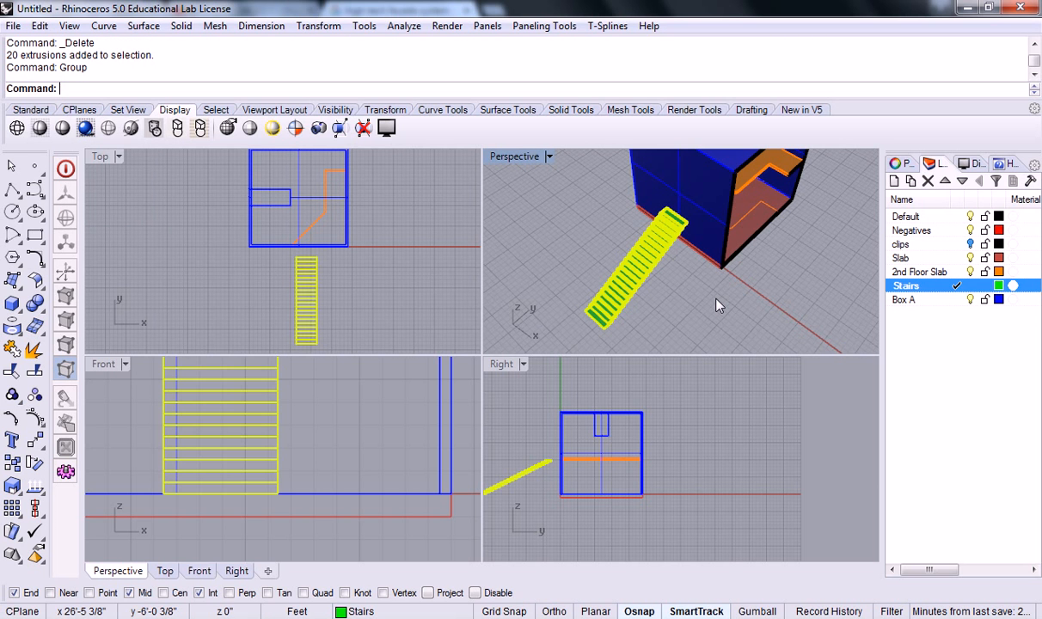
- Select the grouped staircase in the perspective view to check that it picks as one object, and examine it from several angles
right_click_drag(768, 293, 696, 261)
left_click(697, 233)
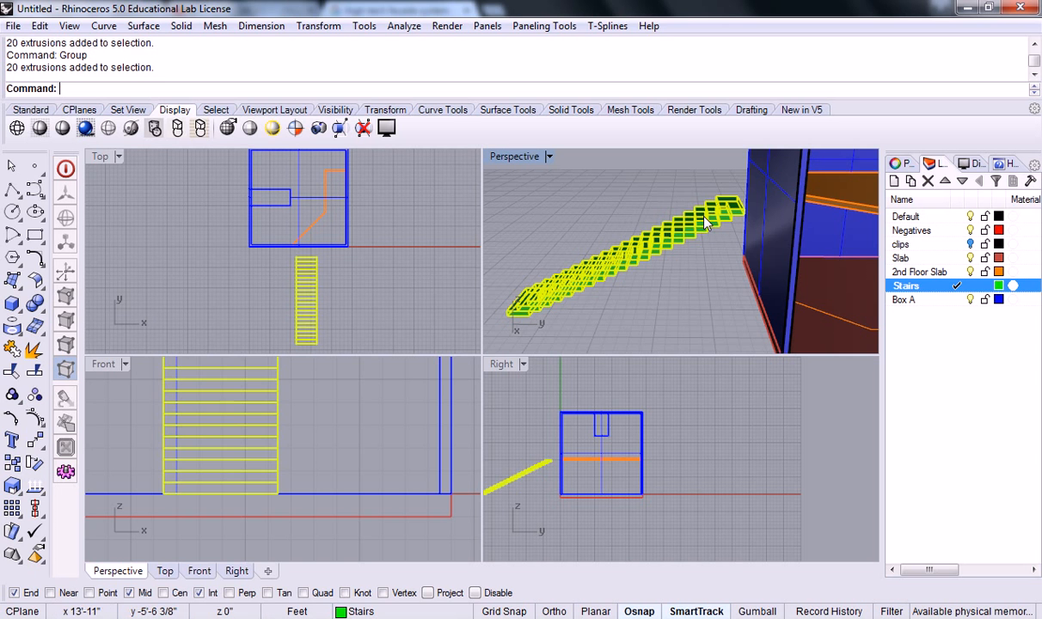
key("Escape")
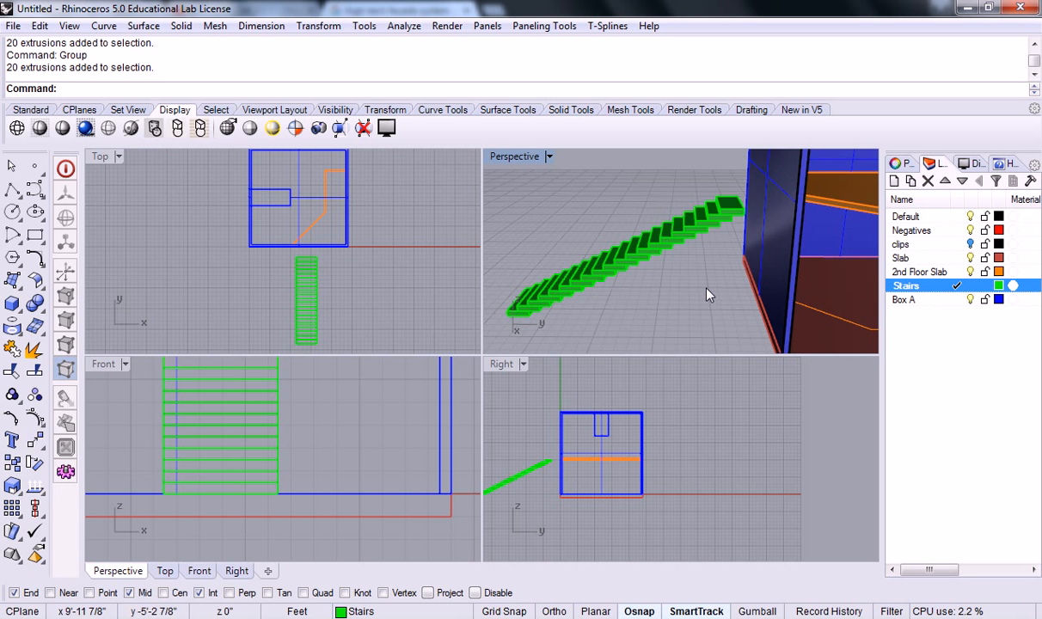
left_click(664, 238)
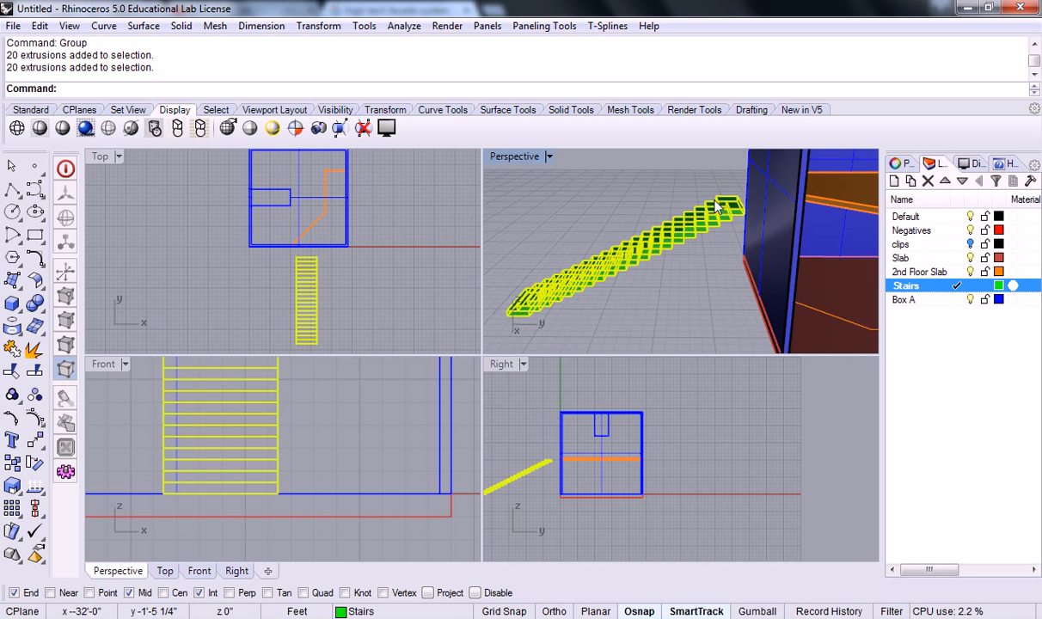
right_click_drag(667, 256, 750, 281)
key("Escape")
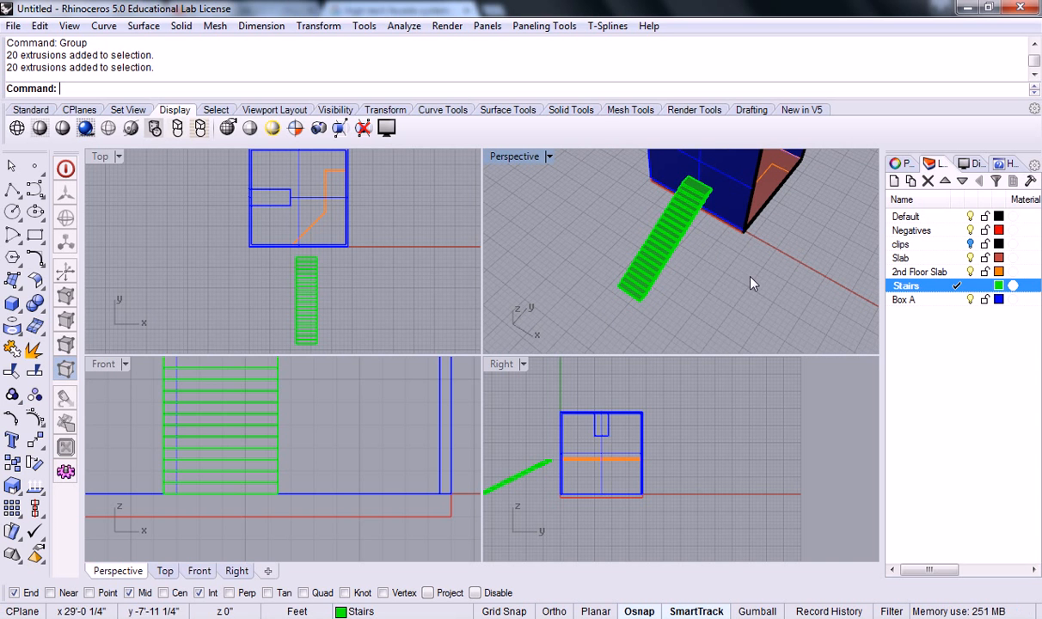
left_click(675, 234)
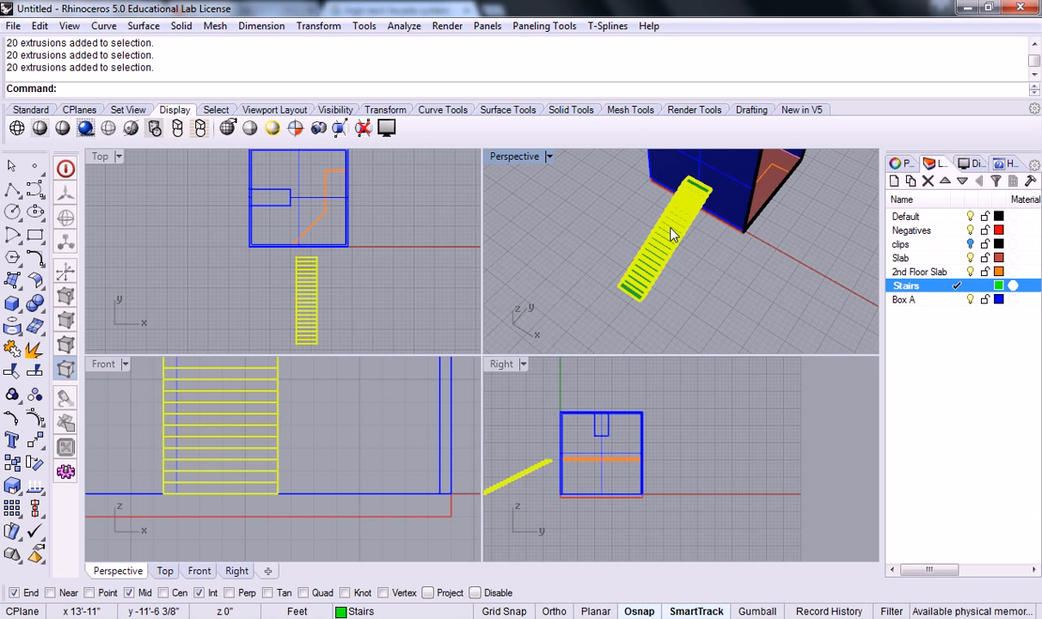
mouse_move(674, 234)
right_mouse_down()
mouse_move(721, 241)
mouse_move(722, 291)
mouse_move(666, 237)
right_mouse_up()
scroll(637, 237, "up", 5)
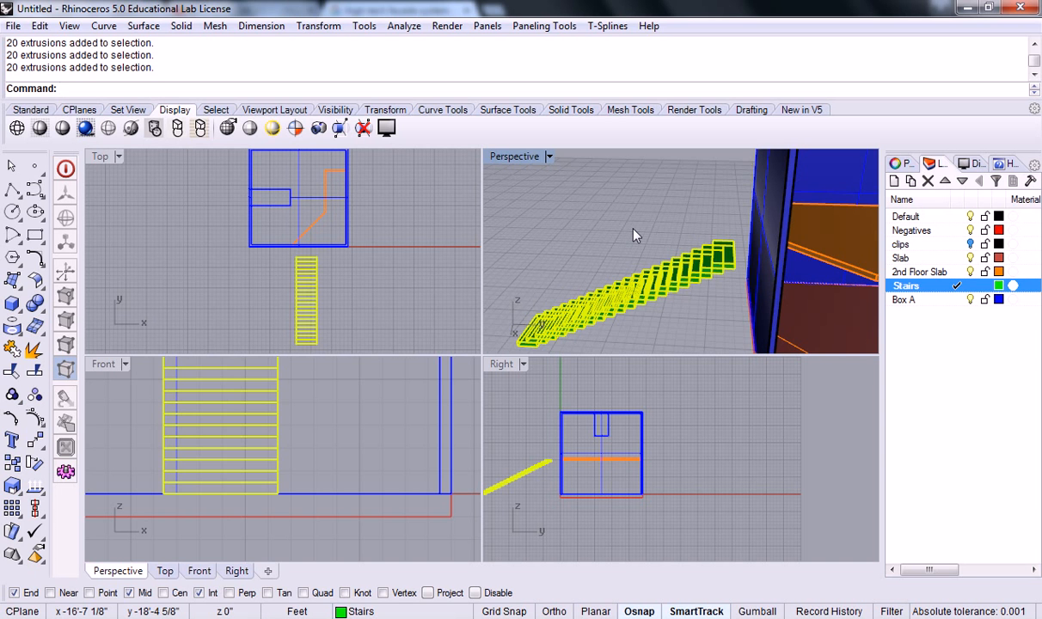
left_click(634, 230)
left_click(651, 279)
right_click_drag(650, 284, 498, 223)
right_click_drag(587, 225, 623, 234)
- Examine the staircase's position against the box and second-floor slab edge in the top and perspective views, then clear the selection
right_click_drag(367, 281, 399, 266)
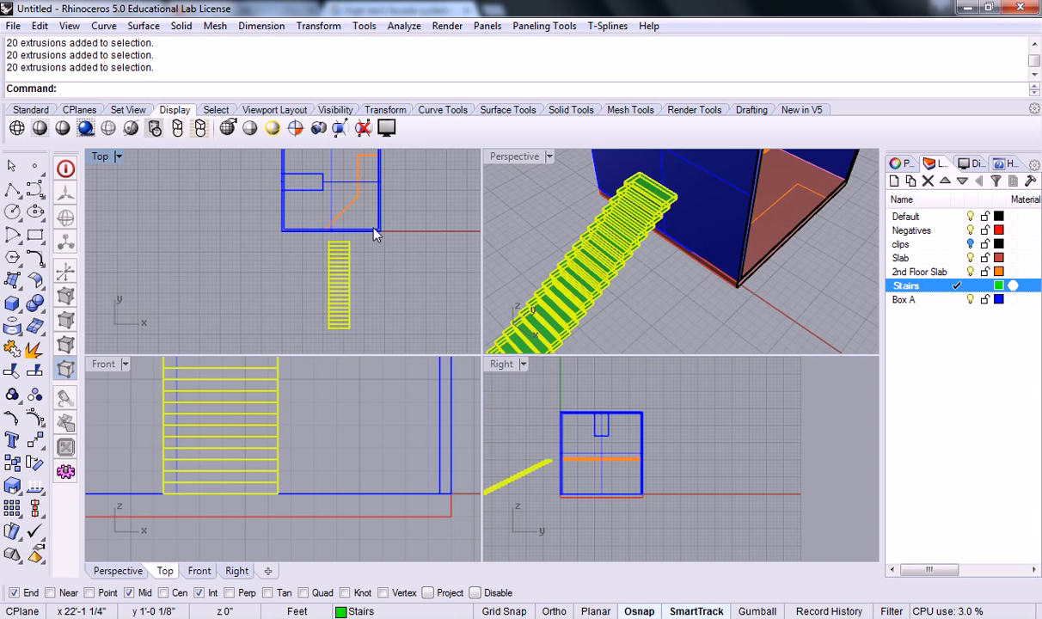
right_click_drag(344, 301, 361, 260)
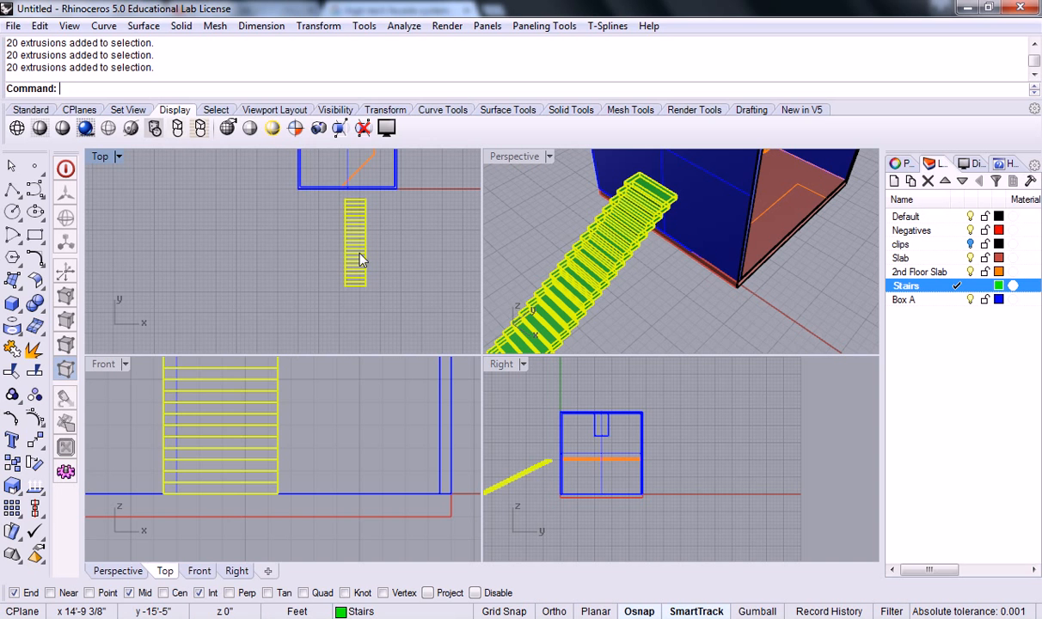
mouse_move(386, 297)
right_mouse_down()
mouse_move(409, 257)
mouse_move(385, 299)
right_mouse_up()
scroll(385, 299, "up", 5)
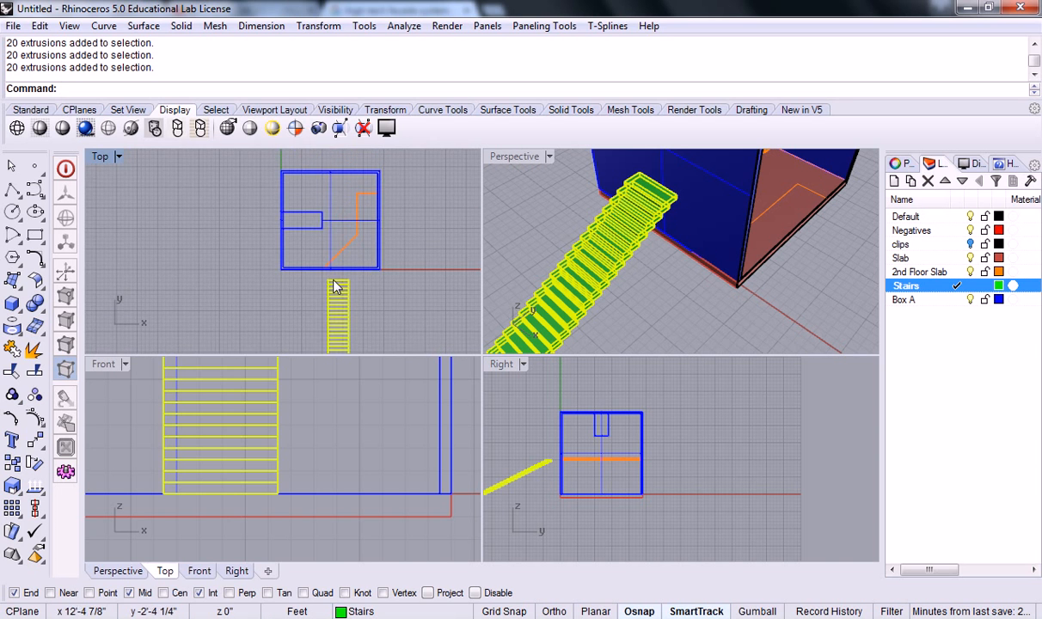
scroll(325, 309, "down", 4)
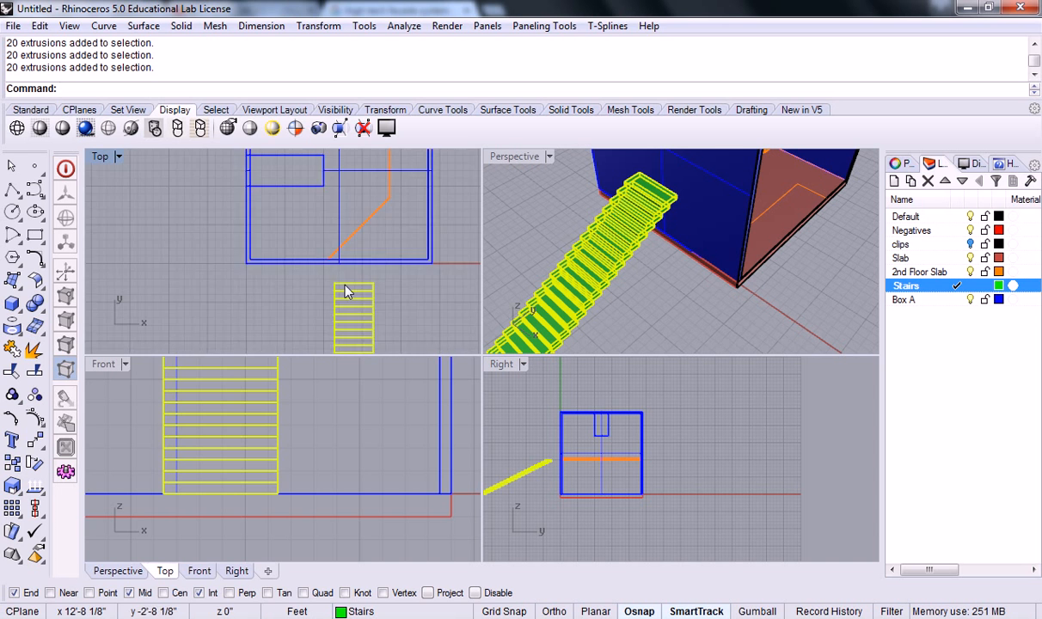
scroll(366, 220, "up", 3)
scroll(364, 209, "up", 3)
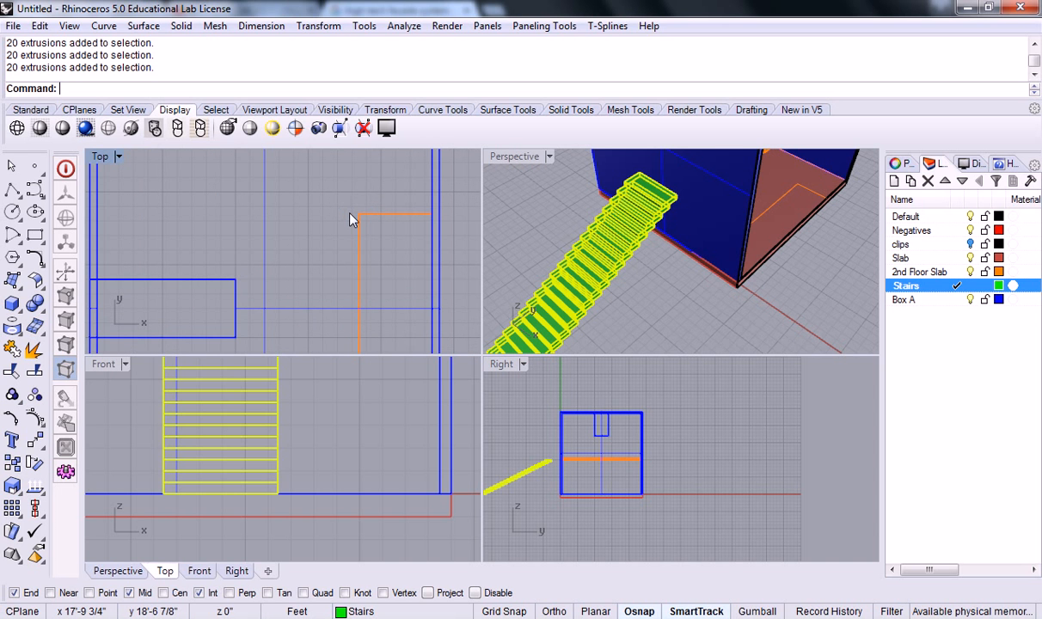
right_click_drag(738, 231, 695, 212)
right_click_drag(711, 253, 605, 221, "shift")
scroll(647, 221, "up", 3)
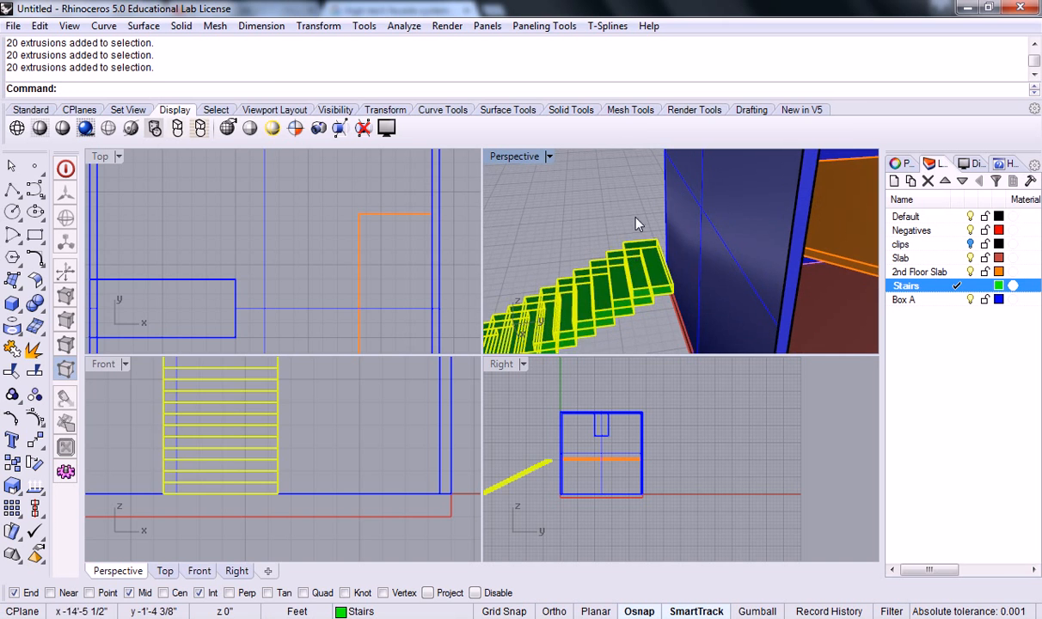
key("Escape")
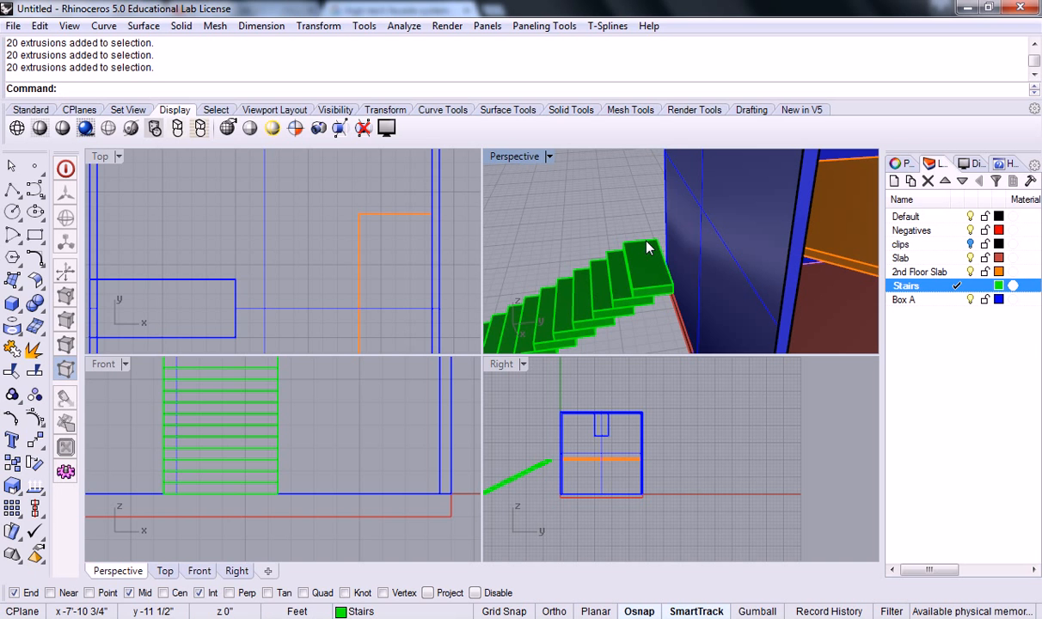
- Move the grouped staircase from the midpoint of the top tread's side edge to the notch corner of the second-floor slab
left_click(649, 248)
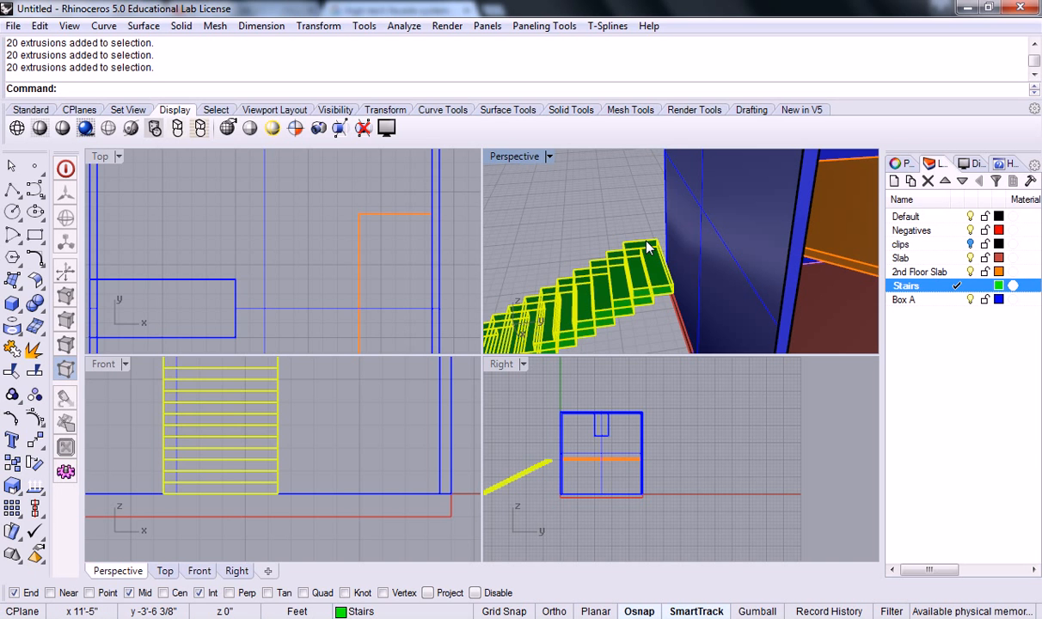
type("Move")
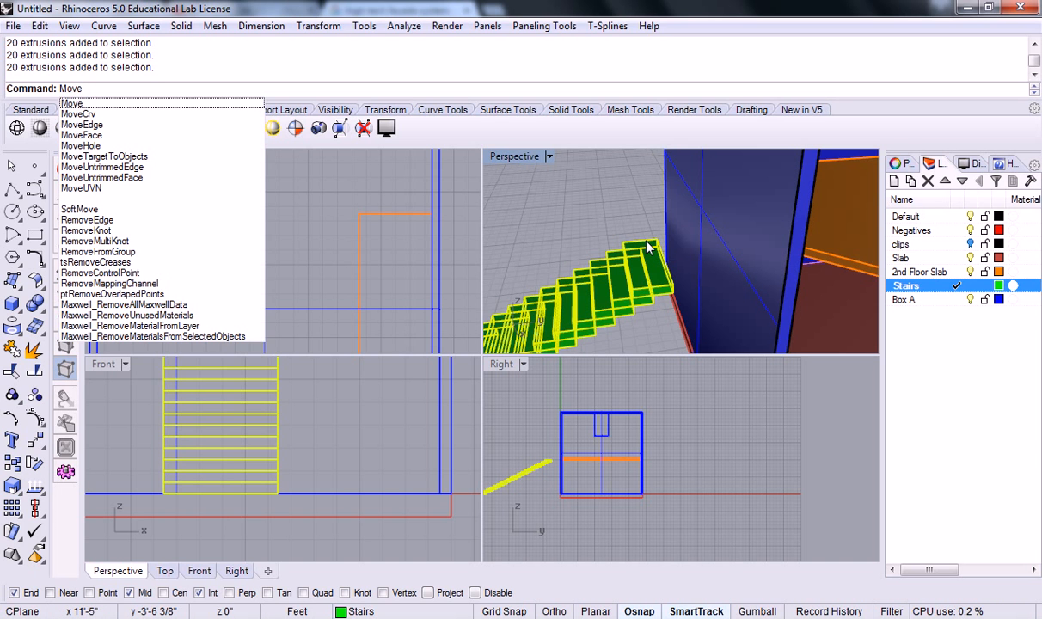
key("Return")
scroll(638, 227, "up", 2)
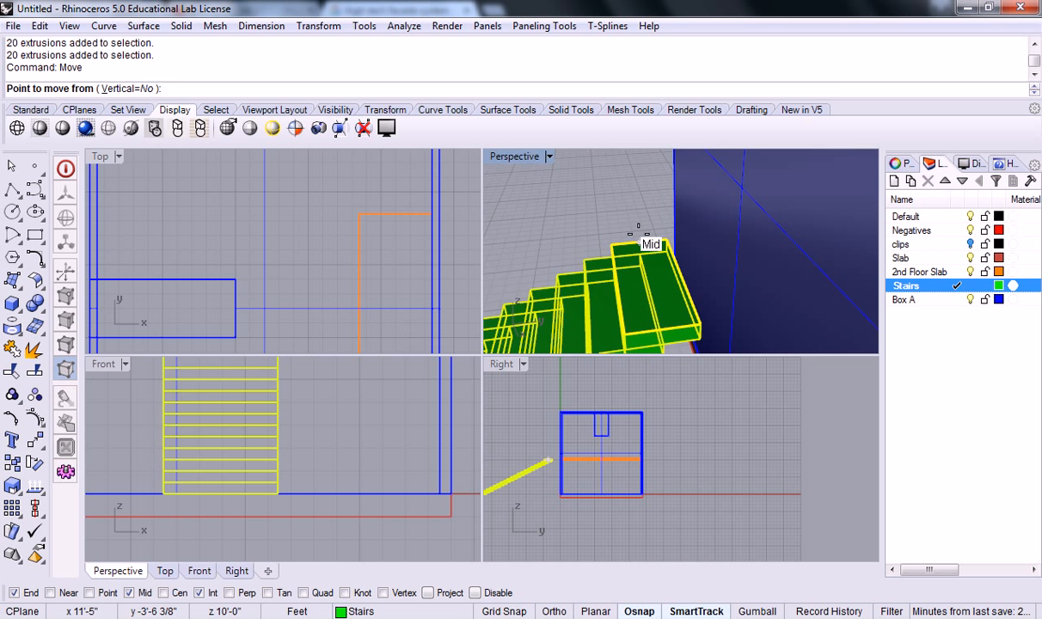
left_click(638, 232)
scroll(638, 230, "down", 3)
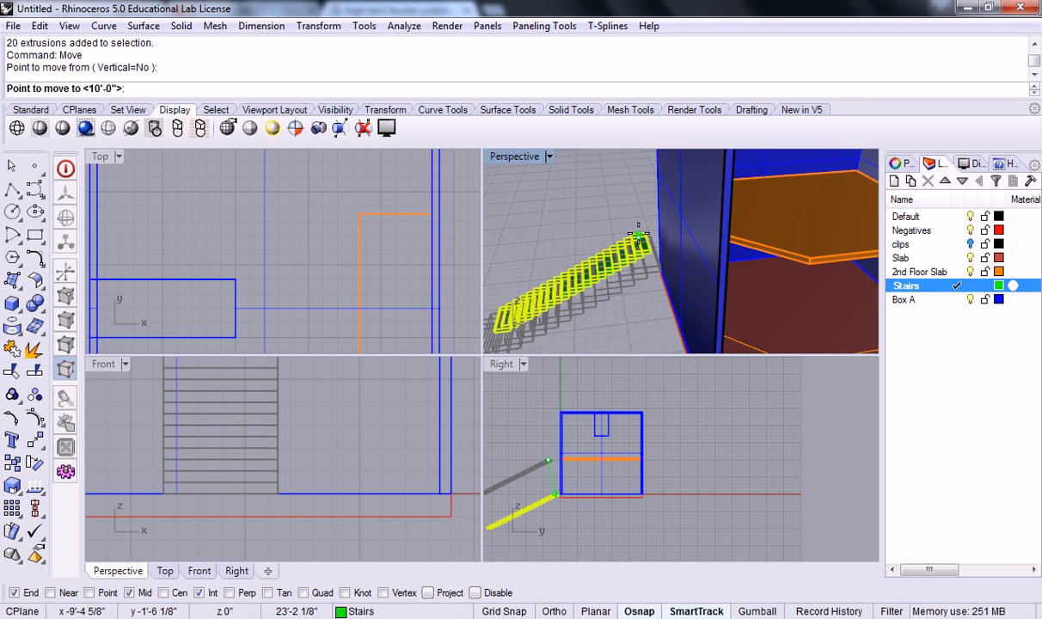
scroll(638, 233, "down", 3)
scroll(793, 245, "up", 6)
scroll(793, 242, "up", 3)
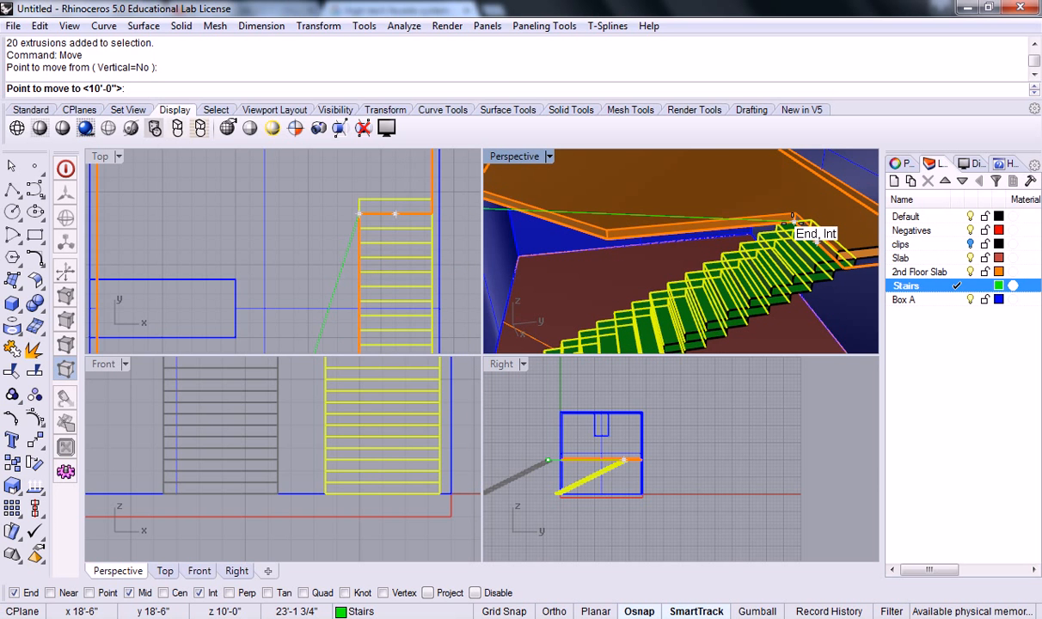
left_click(792, 220)
key("Escape")
- Examine how the staircase meets the slab, and move the whole group out of the box onto clear ground in the top view
scroll(822, 231, "up", 4)
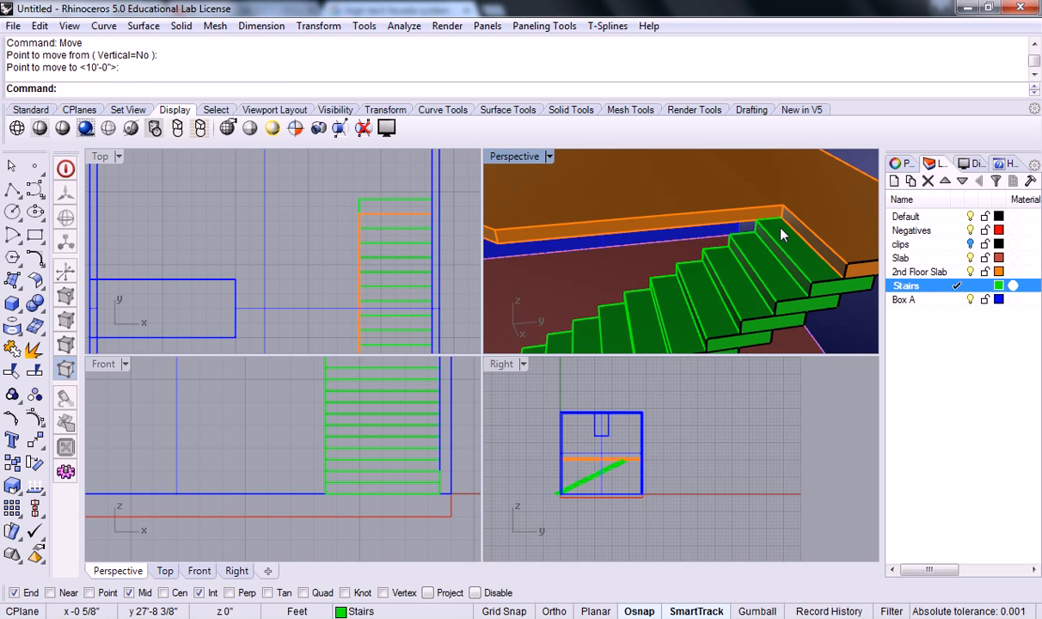
scroll(783, 235, "down", 3)
scroll(770, 258, "down", 3)
right_click_drag(768, 287, 777, 196)
scroll(808, 225, "up", 3)
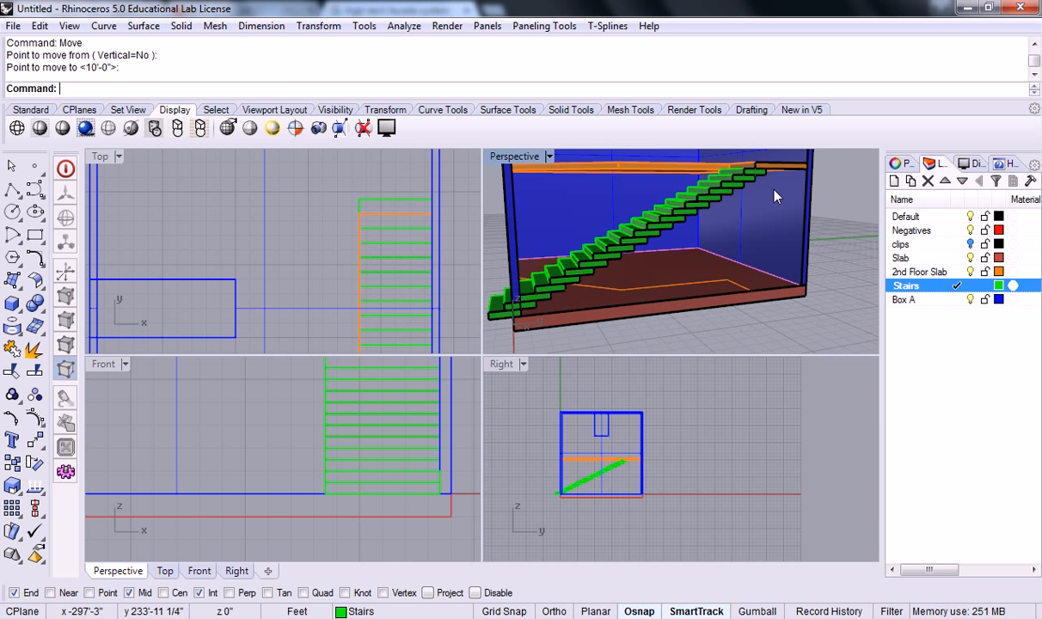
right_click_drag(728, 163, 798, 214)
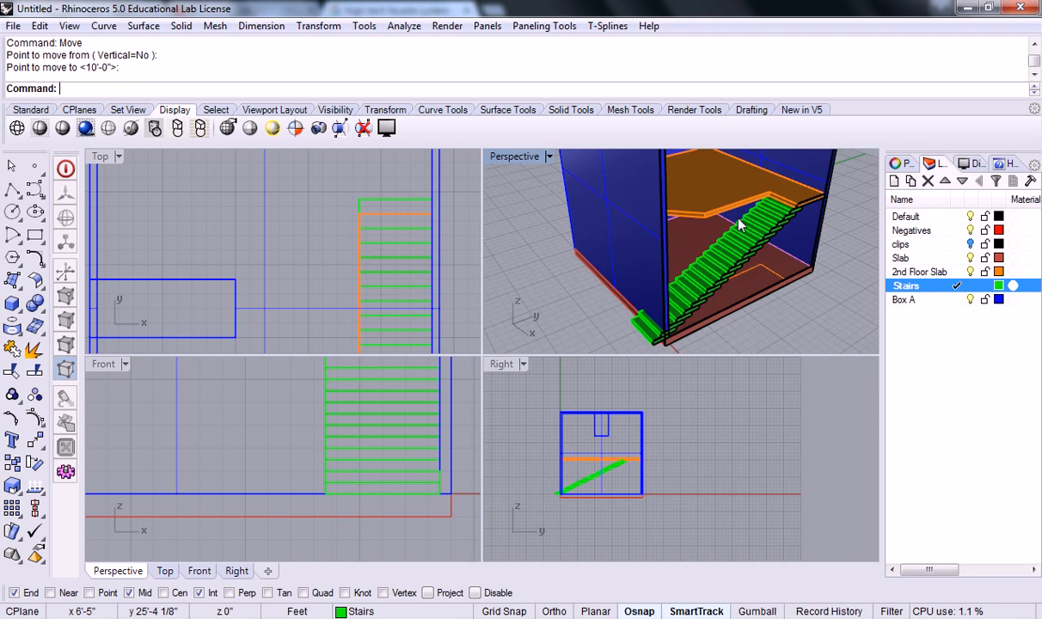
left_click(761, 222)
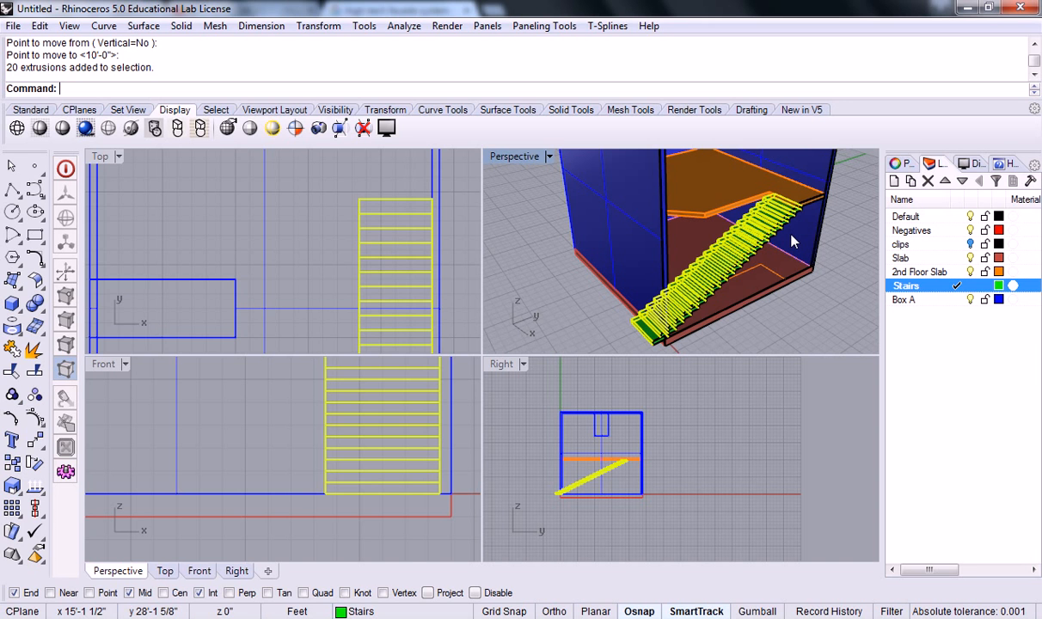
scroll(383, 206, "down", 5)
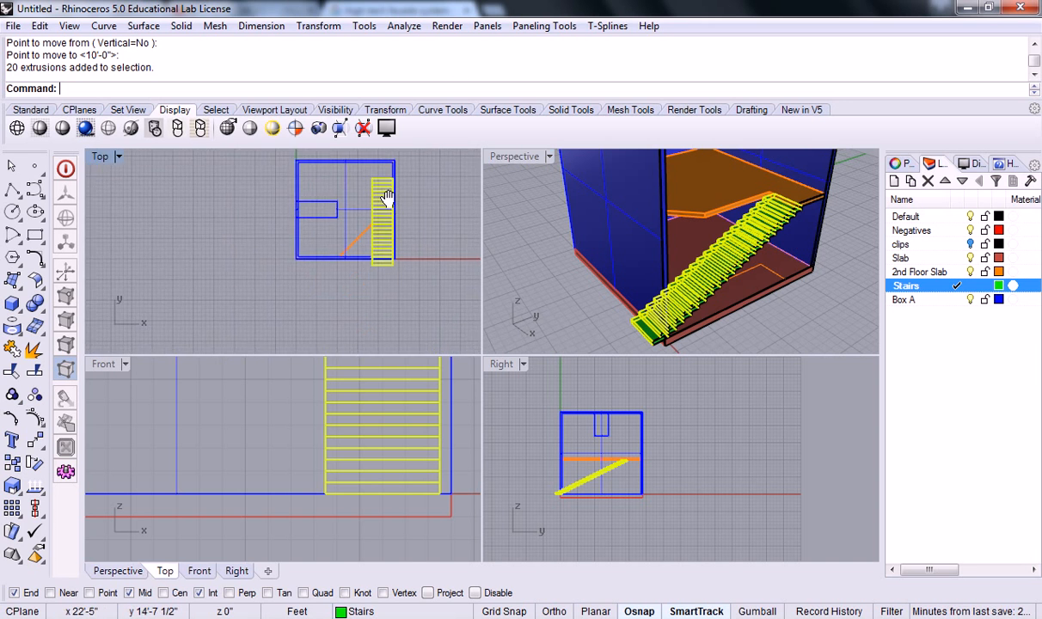
left_click_drag(385, 209, 361, 310)
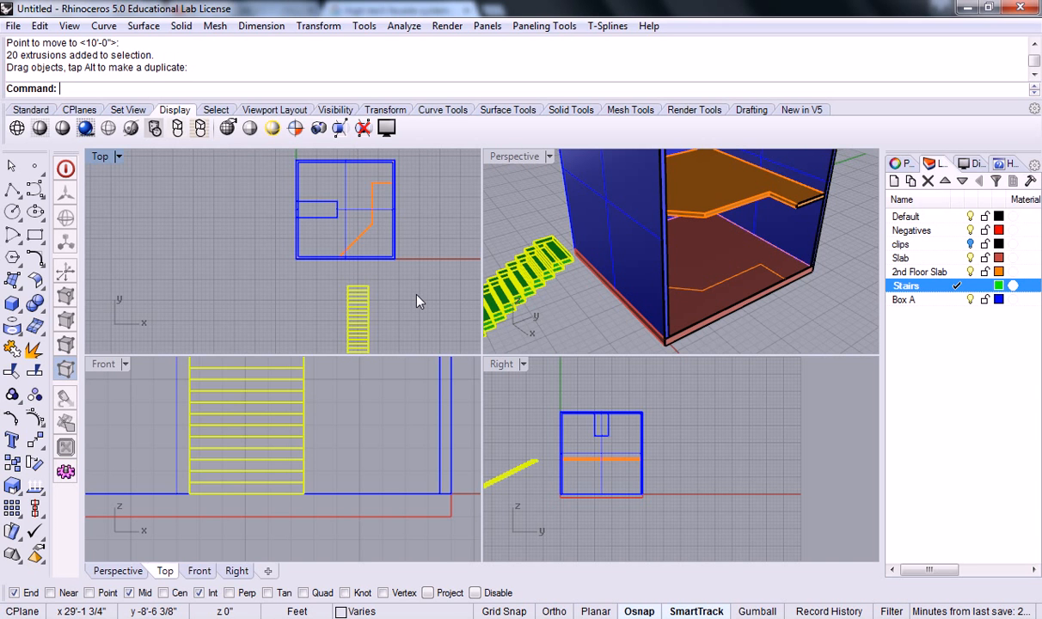
- Select the staircase group outside the box in the perspective view and ungroup it
right_click_drag(585, 300, 683, 206, "shift")
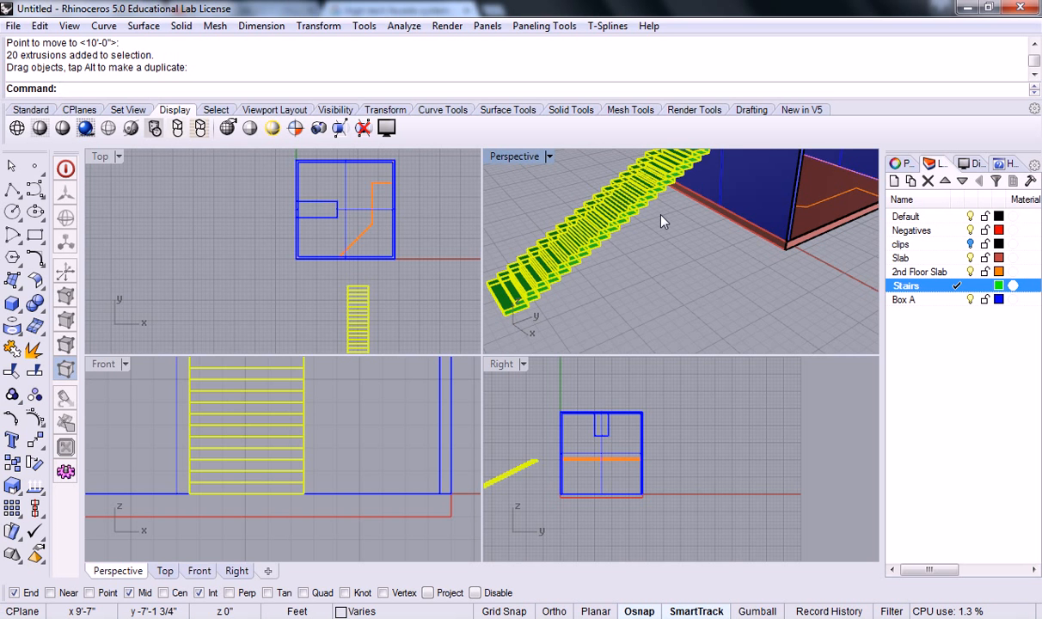
right_click_drag(663, 221, 698, 290)
left_click(697, 285)
left_click(682, 252)
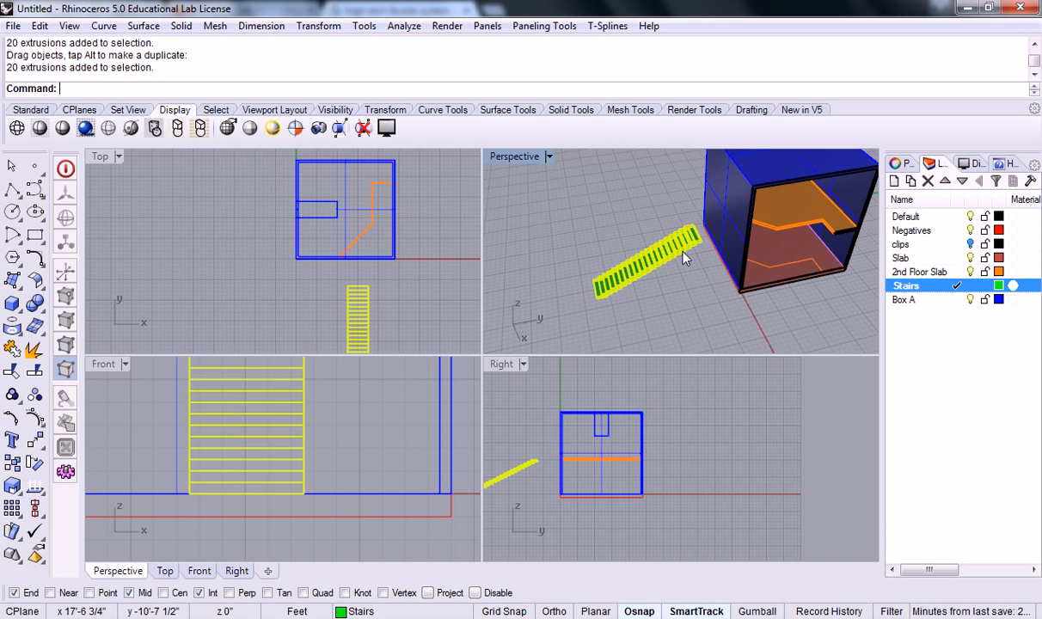
type("Ungroup")
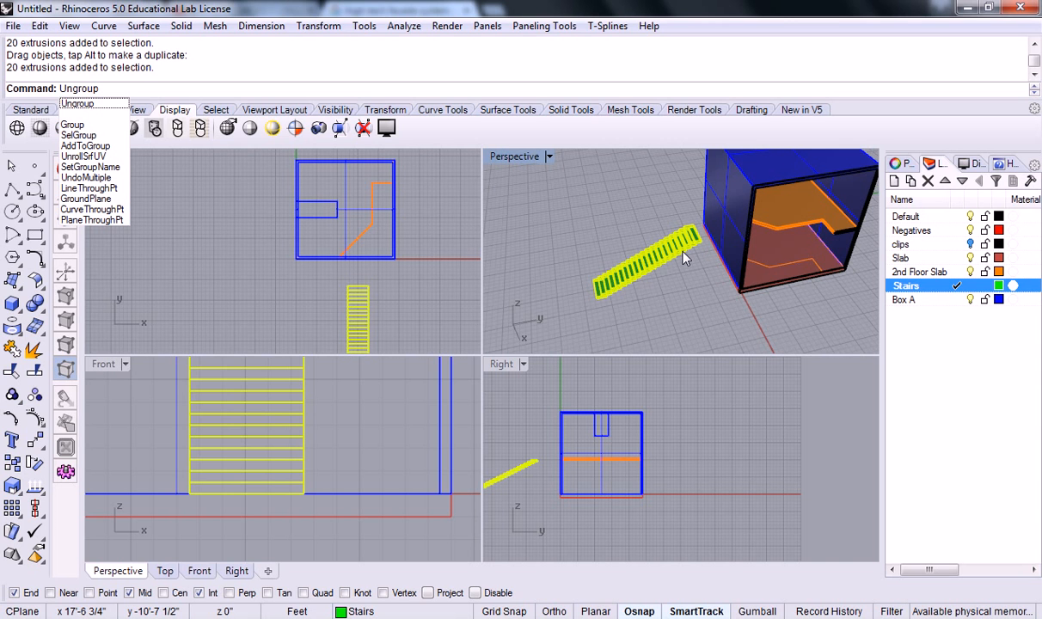
key("Return")
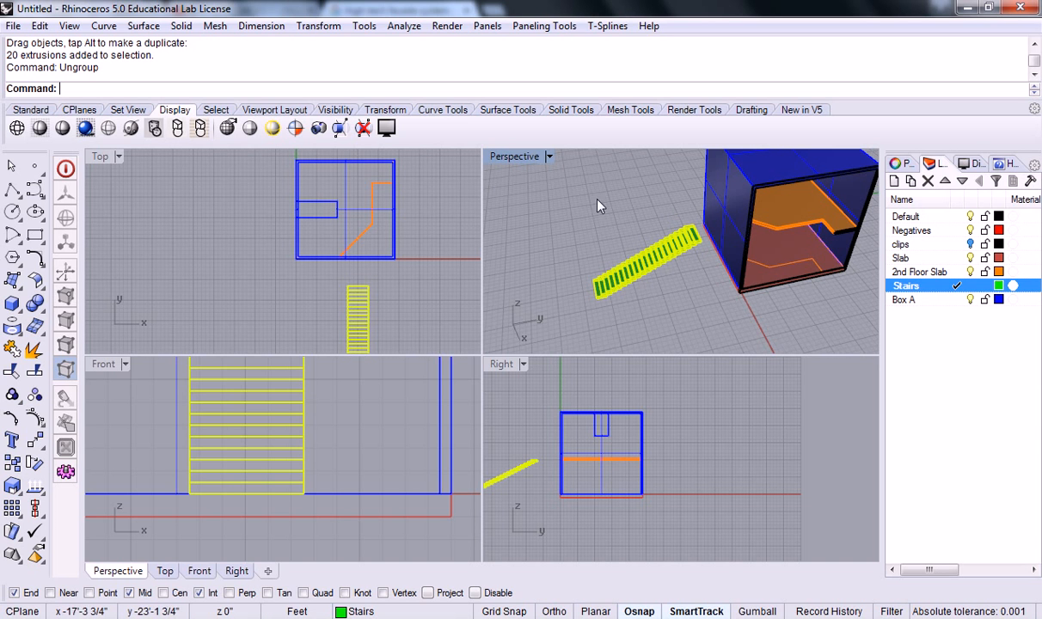
- Select single treads in the top view to check that they pick individually, and clear the selection
mouse_move(401, 291)
right_mouse_down()
mouse_move(398, 243)
mouse_move(381, 240)
right_mouse_up()
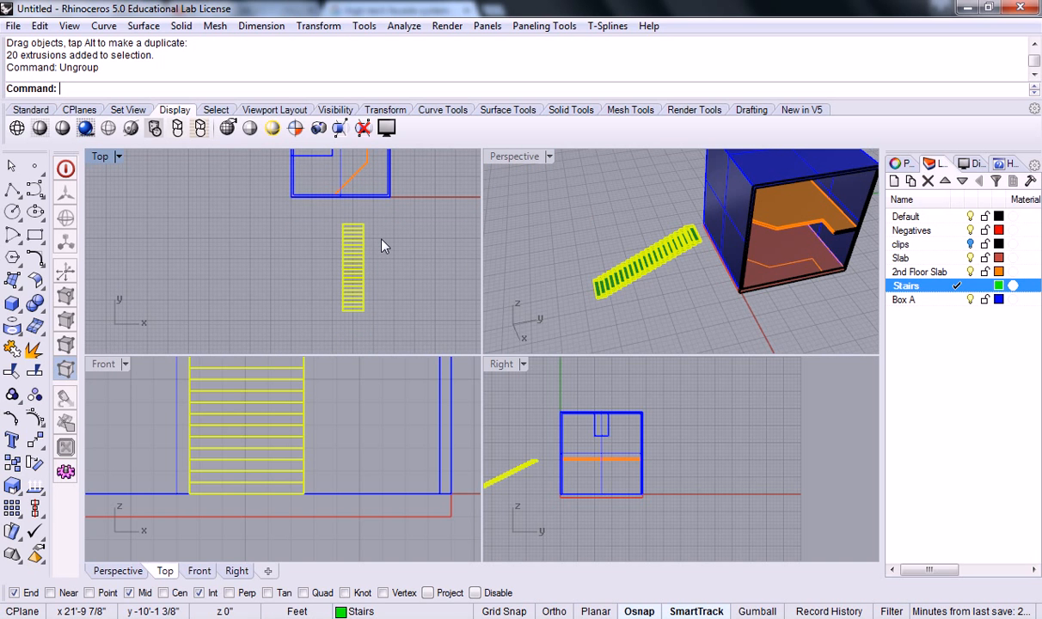
left_click(361, 232)
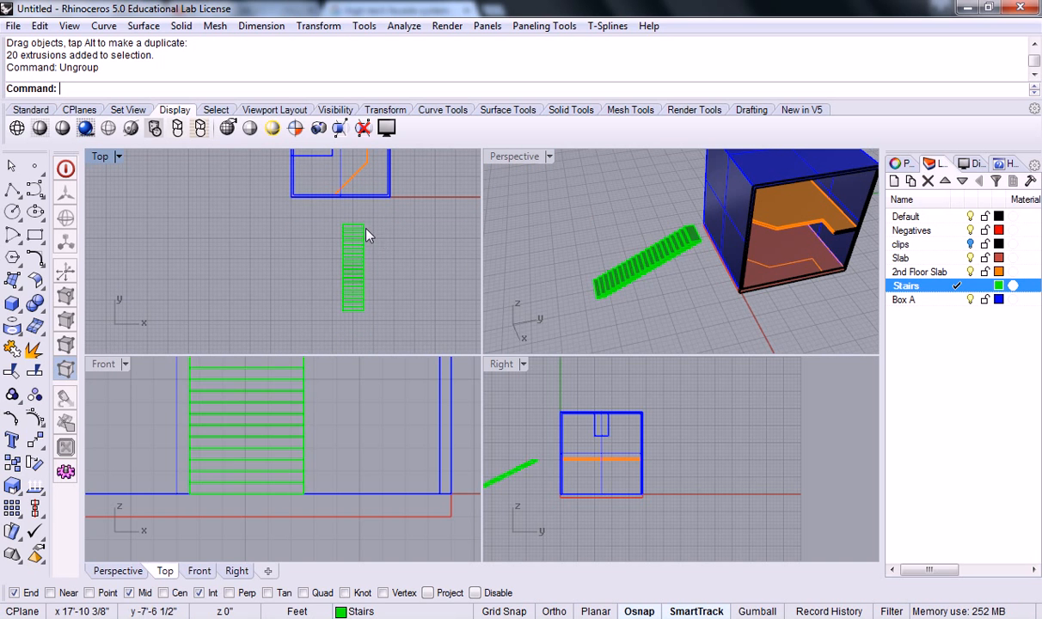
scroll(361, 232, "up", 2)
left_click(363, 228)
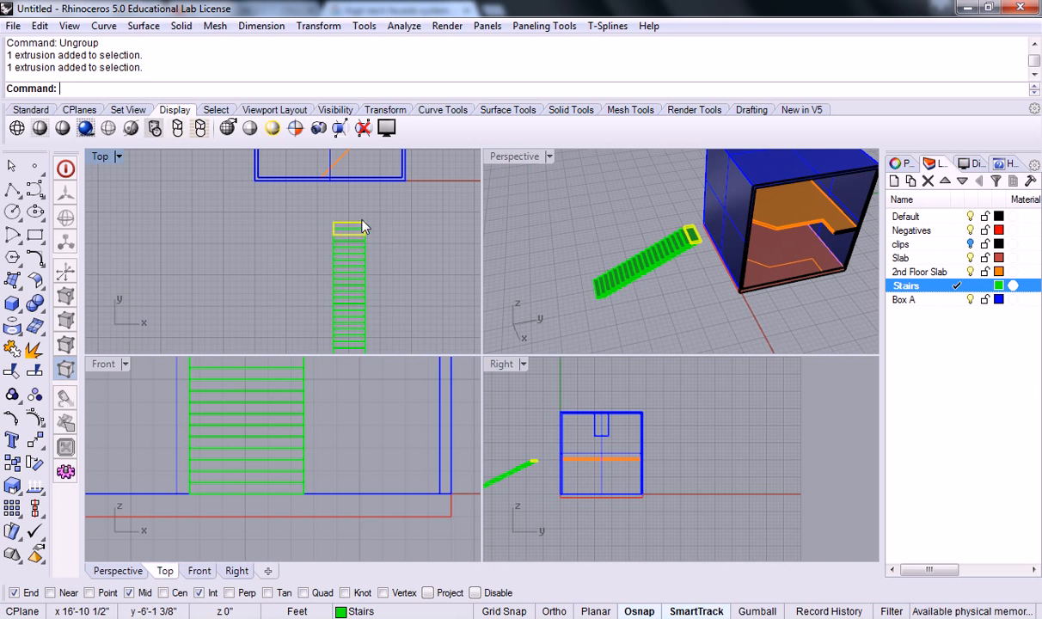
left_click(356, 254)
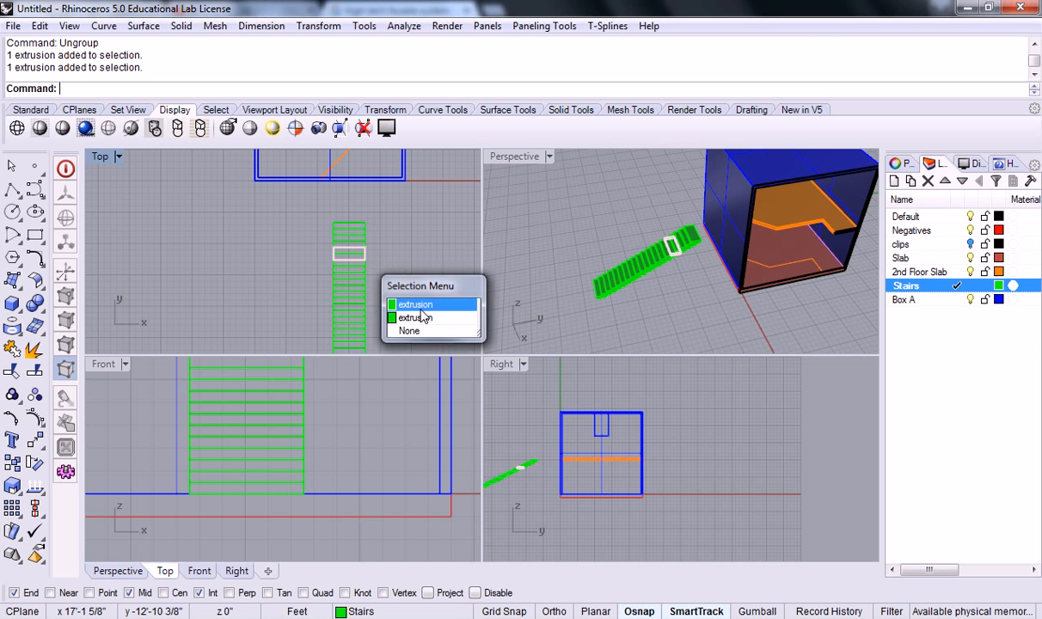
left_click(400, 299)
left_click(360, 291)
key("Escape")
- Try crossing and enclosing selection boxes in the empty space beside the staircase in the top view
scroll(397, 217, "down", 3)
right_click_drag(397, 216, 283, 230)
scroll(344, 228, "up", 2)
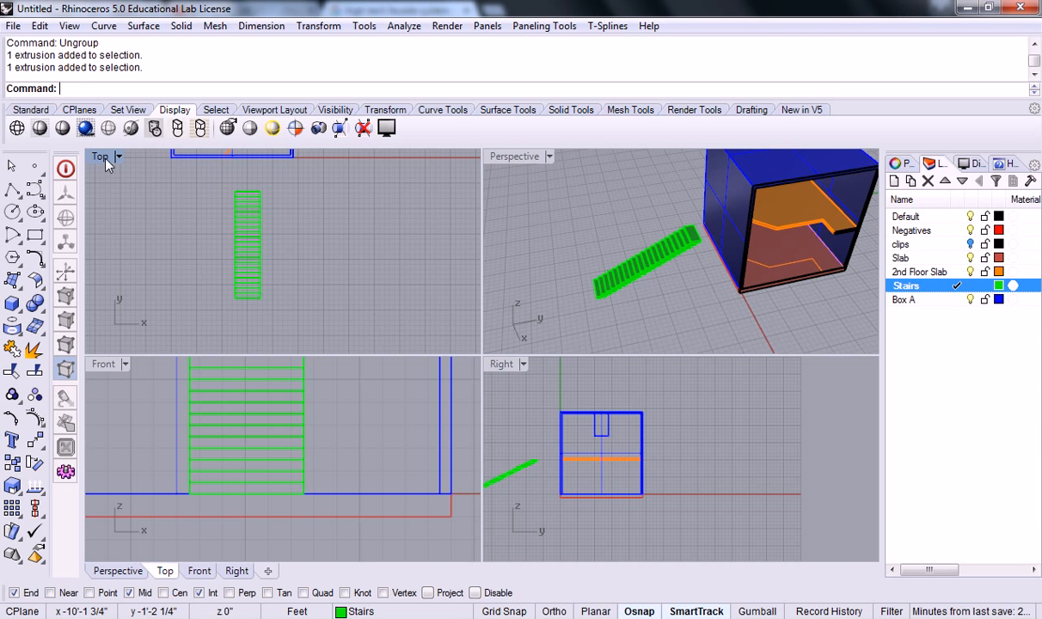
right_click_drag(281, 248, 342, 256)
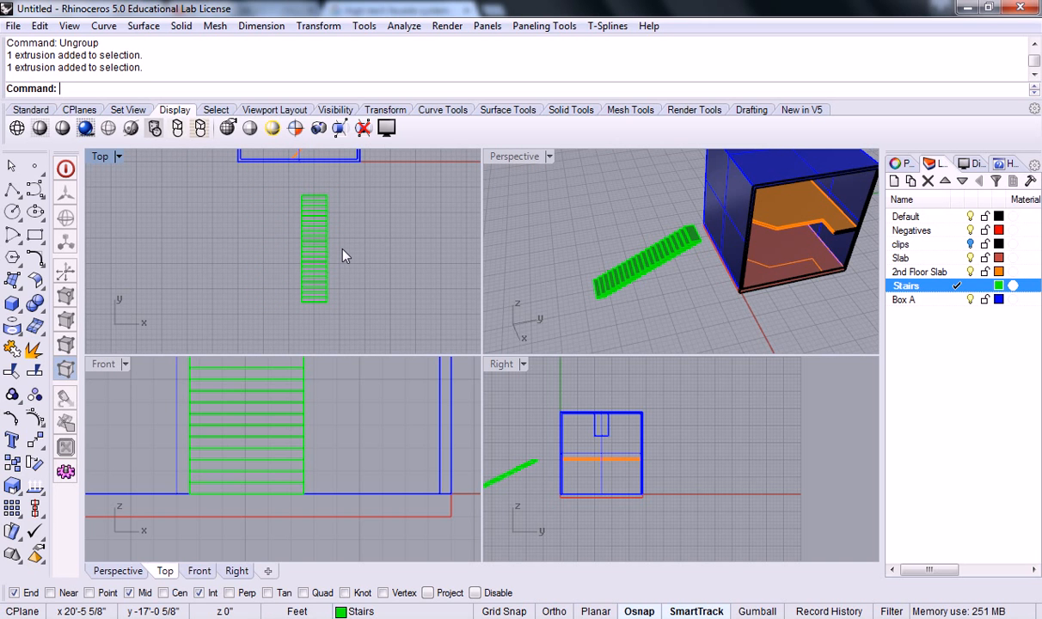
scroll(342, 255, "up", 2)
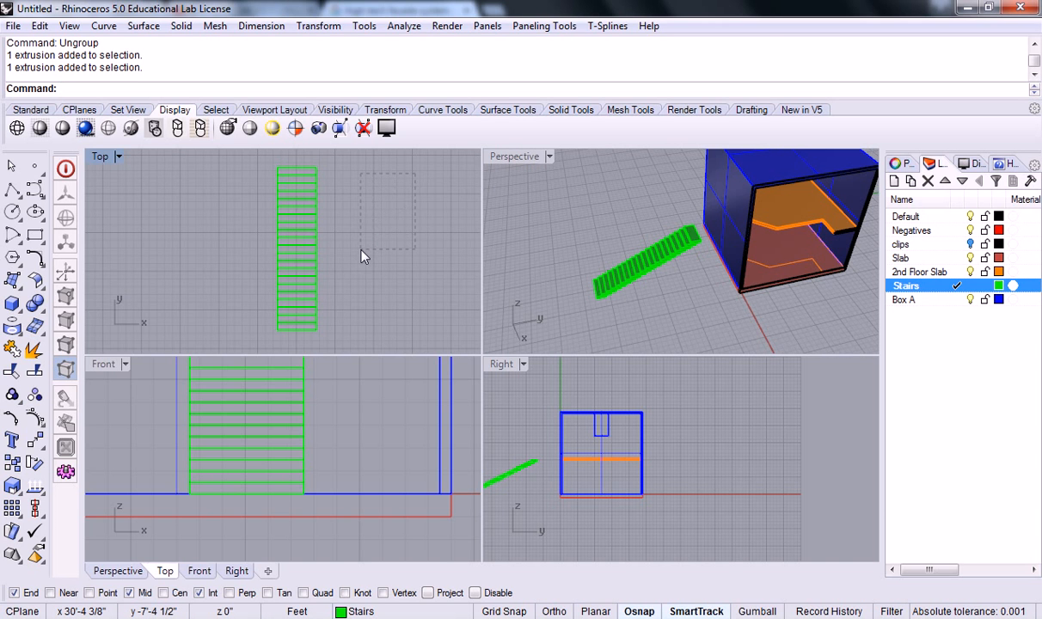
mouse_move(361, 250)
left_mouse_down()
mouse_move(332, 263)
mouse_move(345, 272)
mouse_move(443, 230)
mouse_move(363, 250)
left_mouse_up()
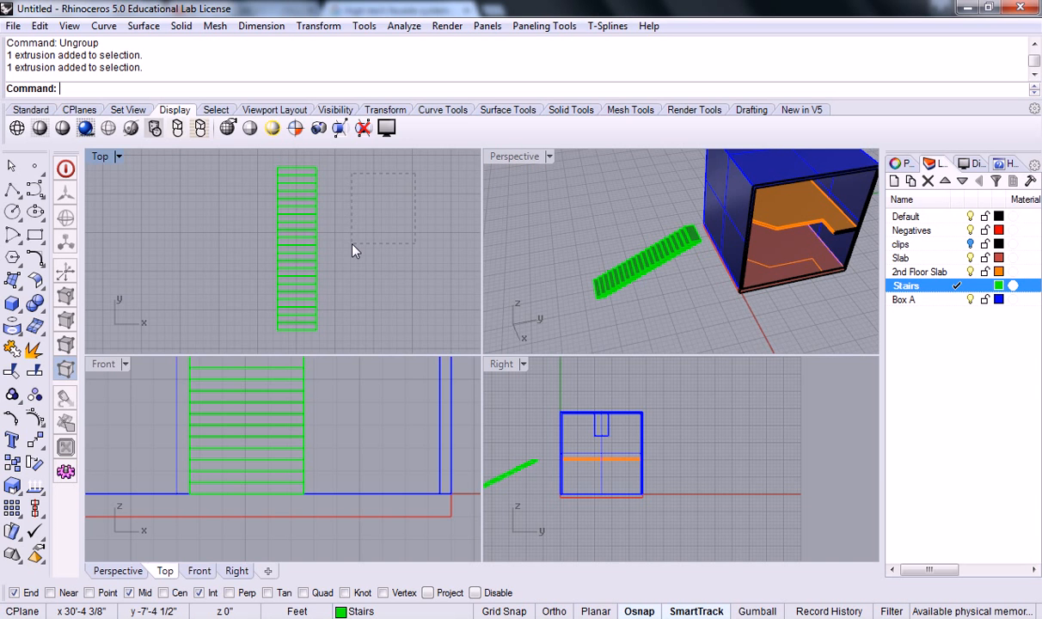
left_click_drag(353, 244, 460, 259)
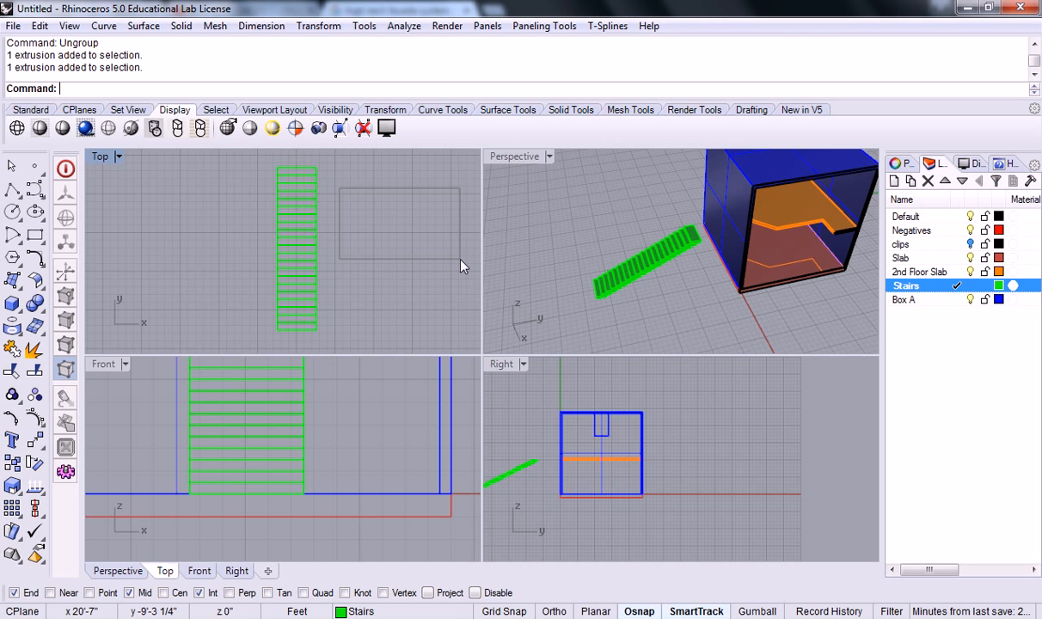
left_click_drag(460, 267, 460, 266)
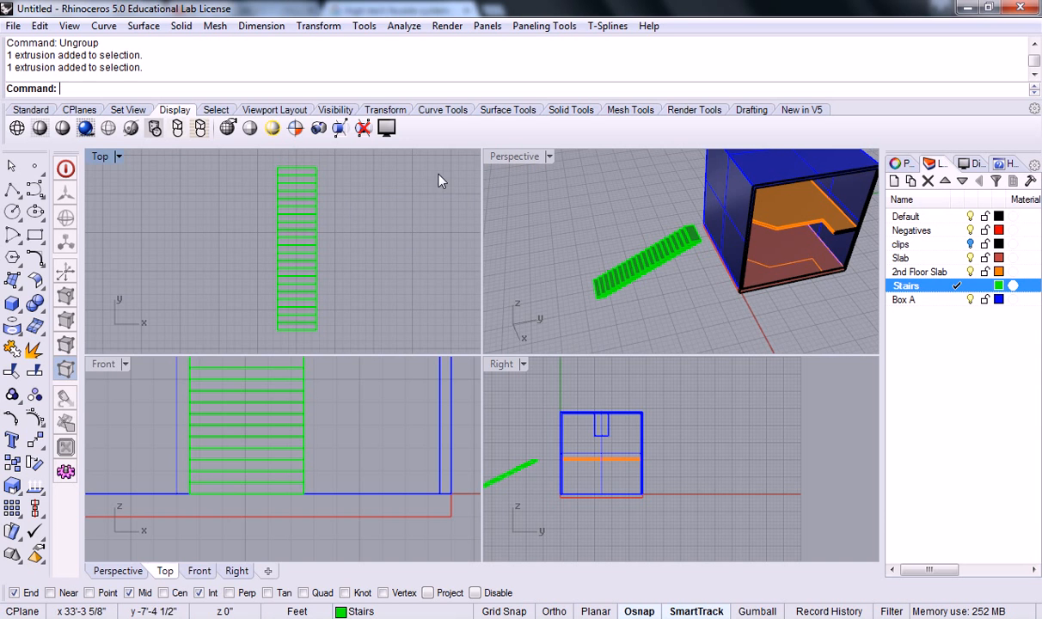
left_click_drag(394, 182, 356, 196)
- Select the upper treads with a crossing box, clear the selection, and try an enclosing box across only part of the treads
left_click_drag(296, 230, 297, 250)
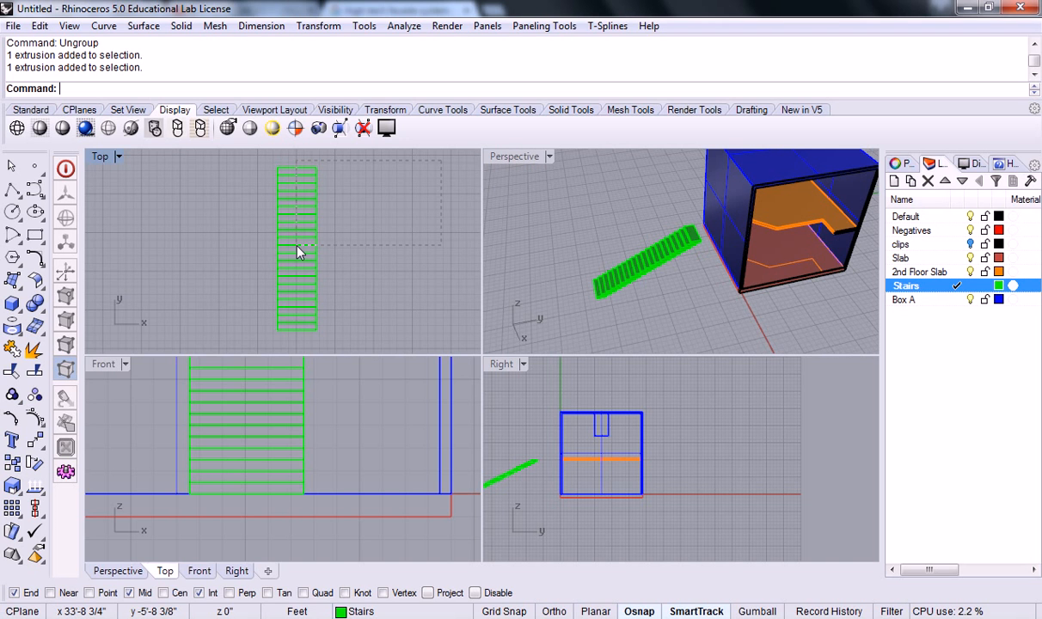
left_click_drag(297, 245, 296, 246)
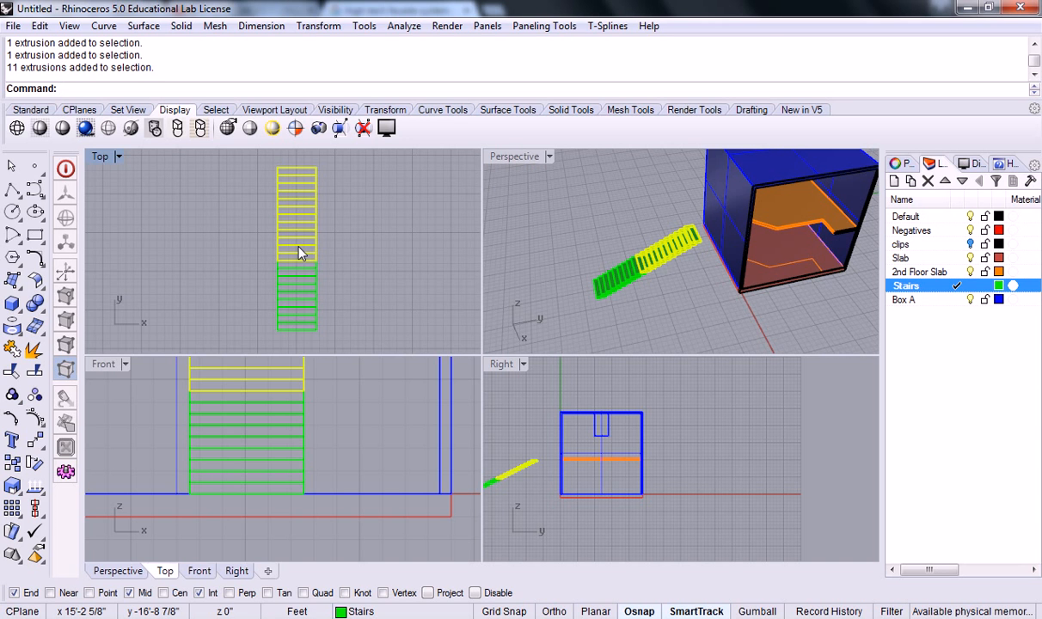
left_click(177, 205)
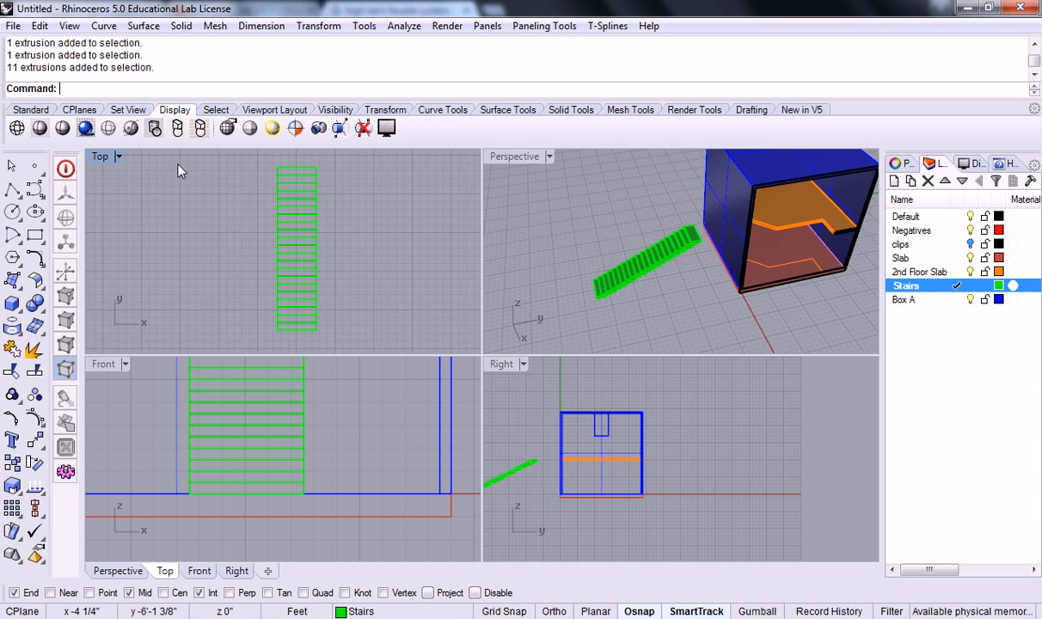
left_click_drag(178, 164, 297, 260)
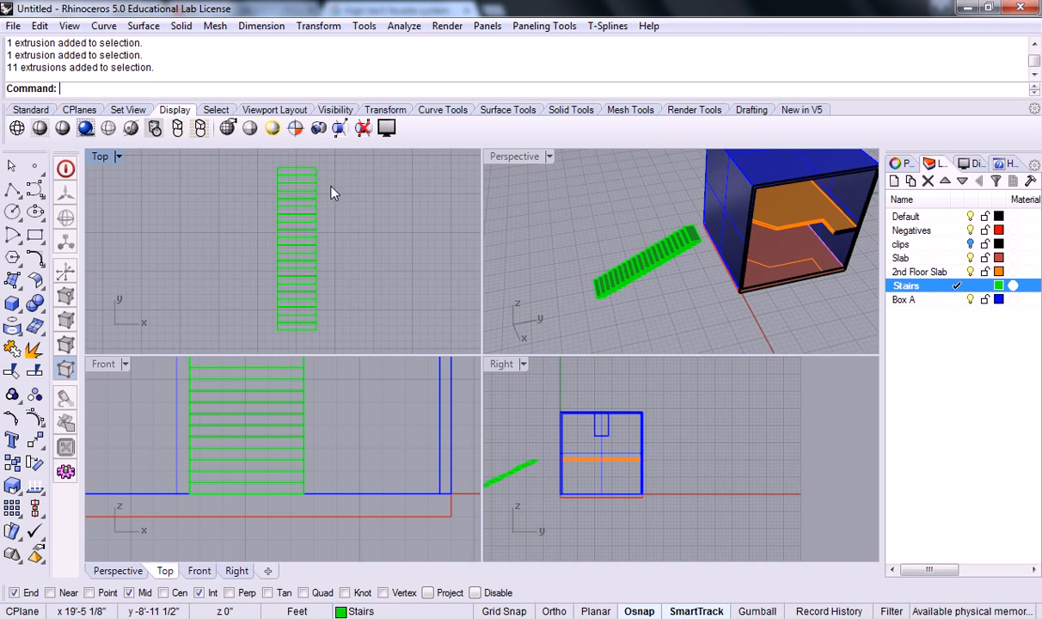
- Select all treads with a crossing box, exclude the lowest one, delete the rest, and undo the deletion
left_click_drag(340, 162, 274, 349)
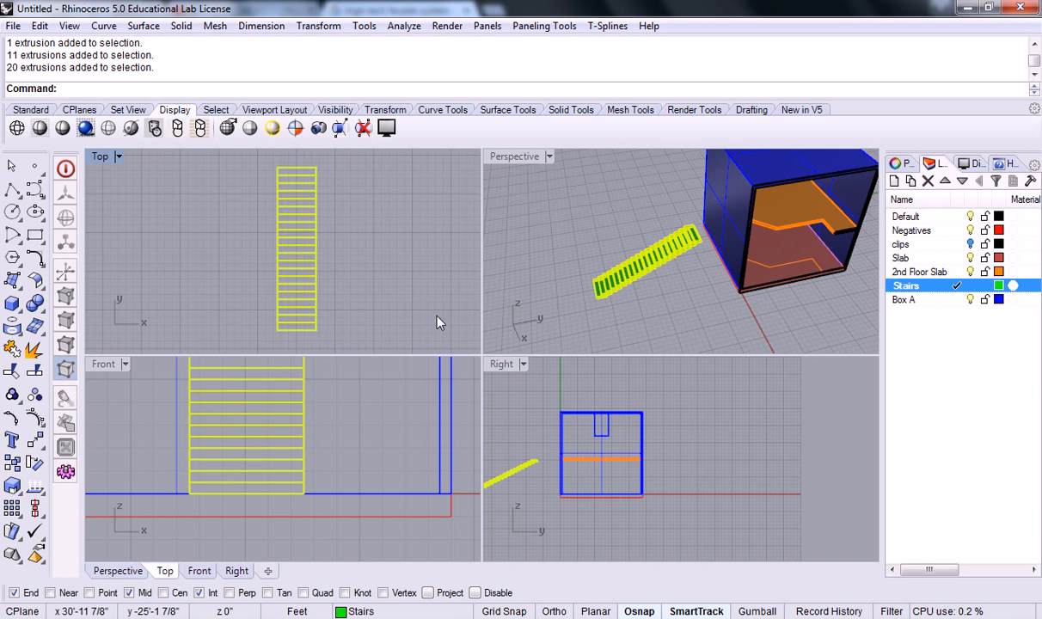
left_click(308, 331, "ctrl")
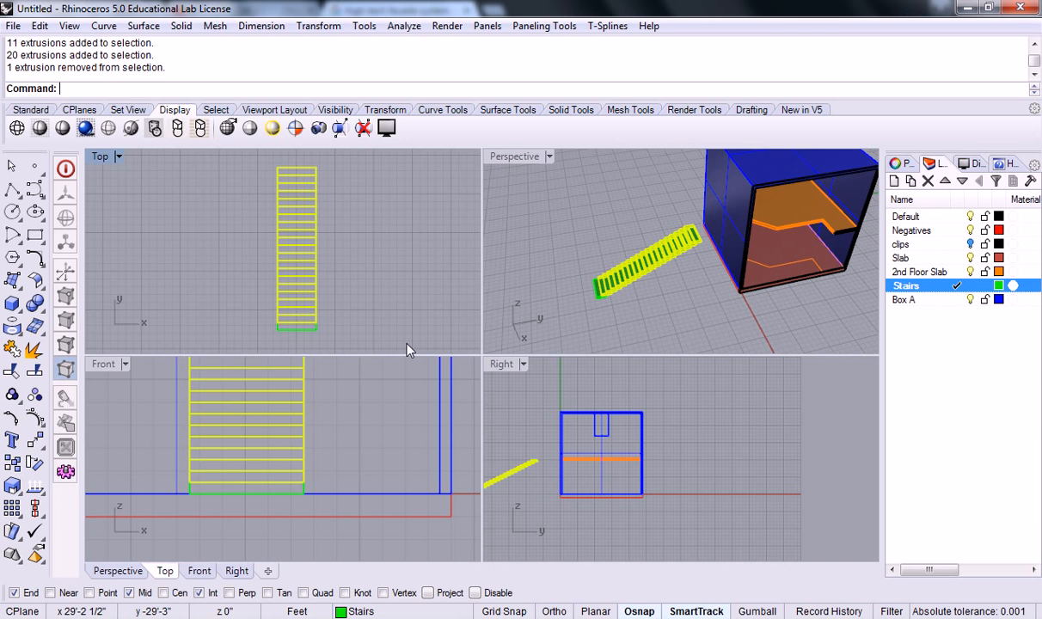
key("Delete")
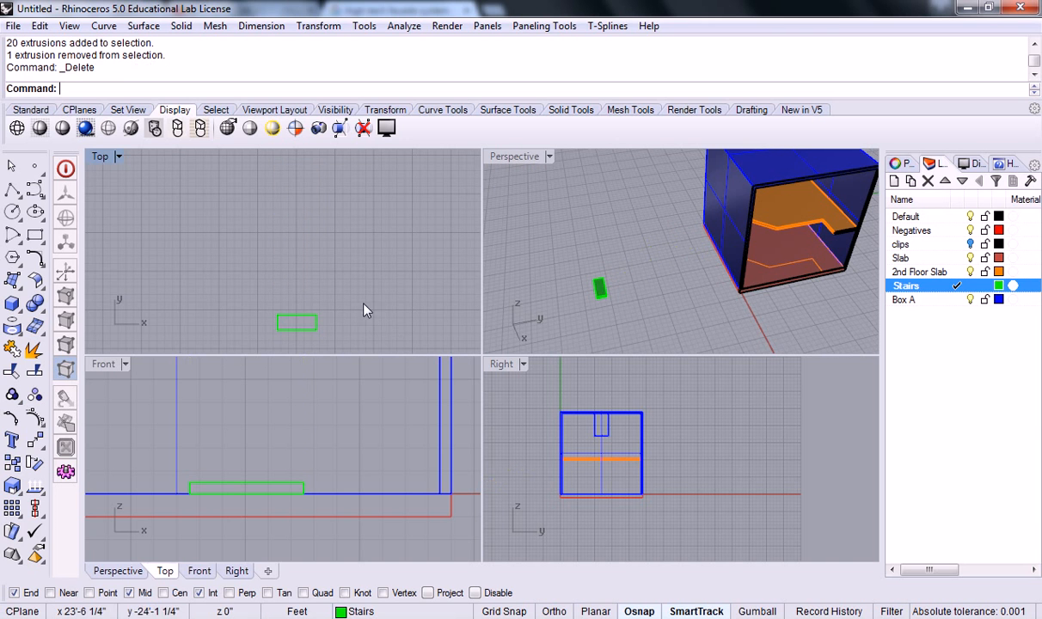
key("ctrl+z")
key("Escape")
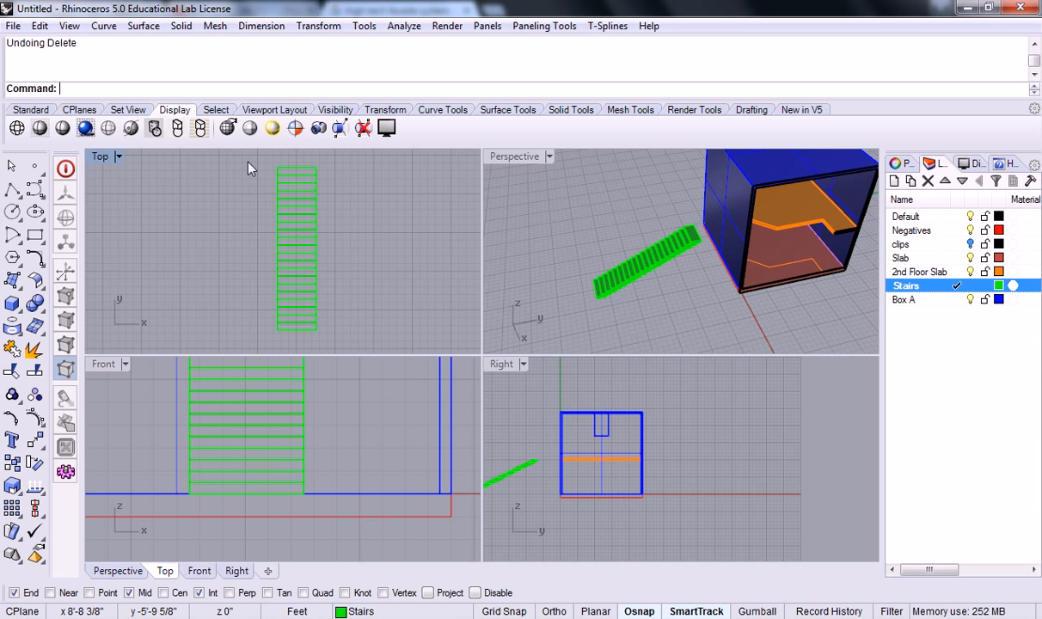
- Select every tread except the lowest with an enclosing box in the top view and delete them
left_click_drag(248, 161, 373, 334)
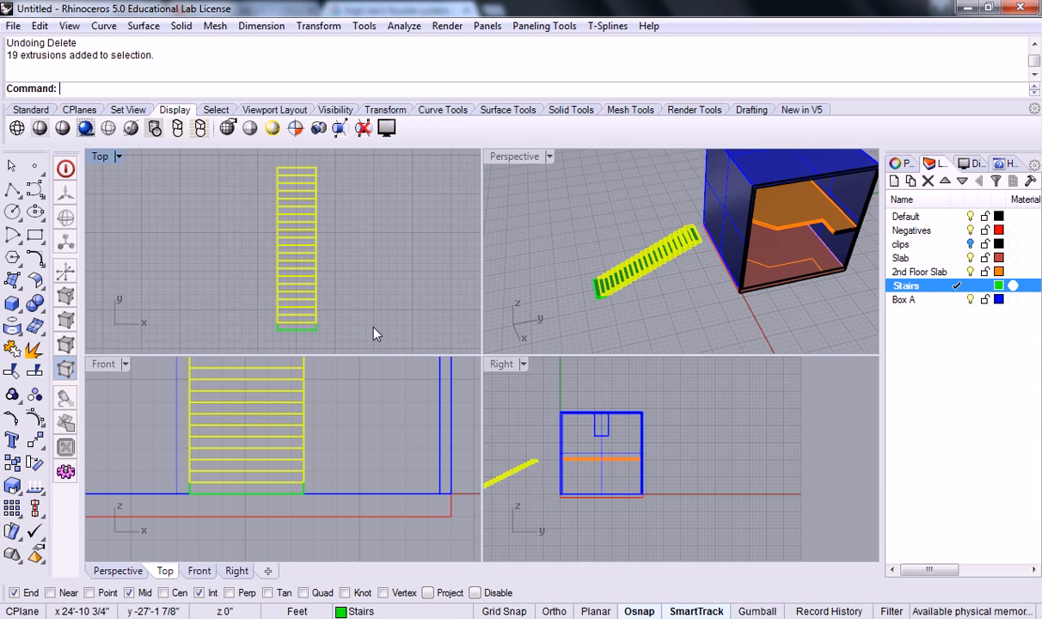
key("Delete")
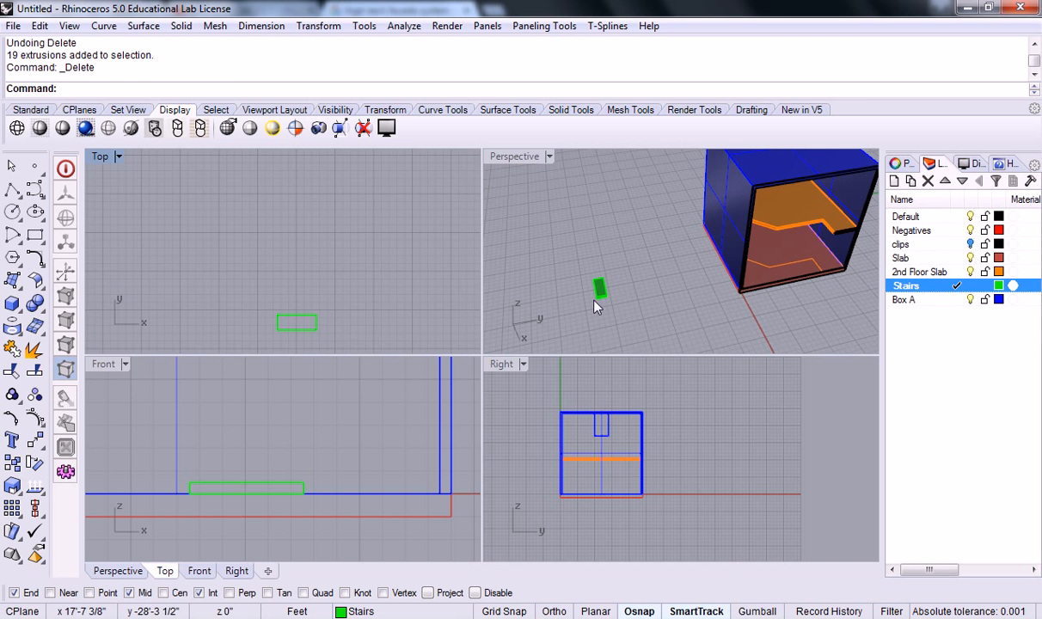
- Inspect the remaining lowest tread from several sides in the perspective view
scroll(655, 277, "up", 5)
right_click_drag(760, 295, 722, 280)
scroll(691, 272, "up", 5)
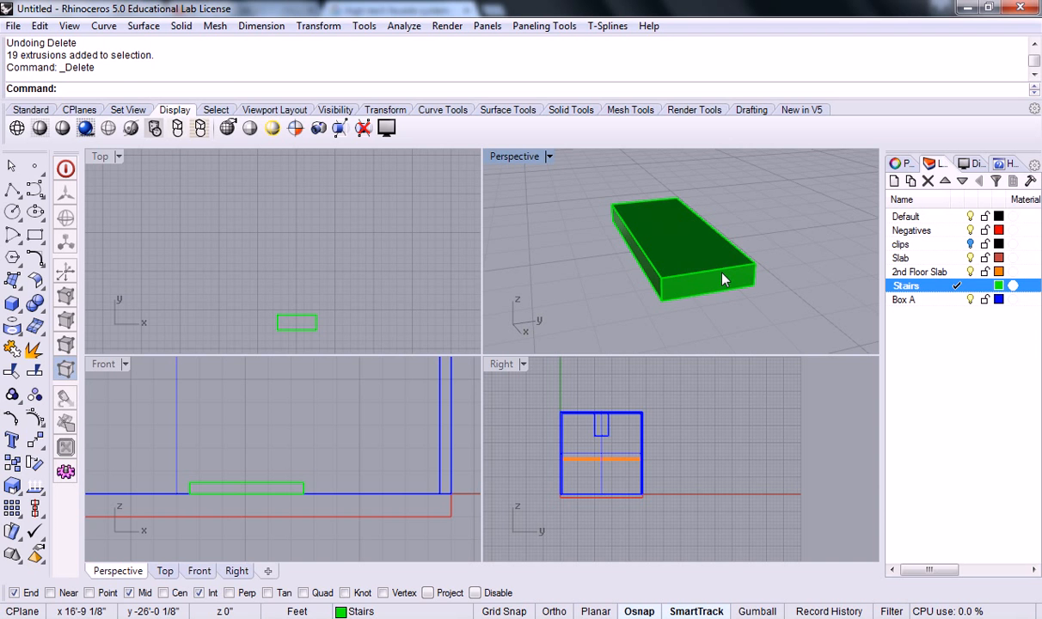
right_click_drag(689, 247, 712, 260)
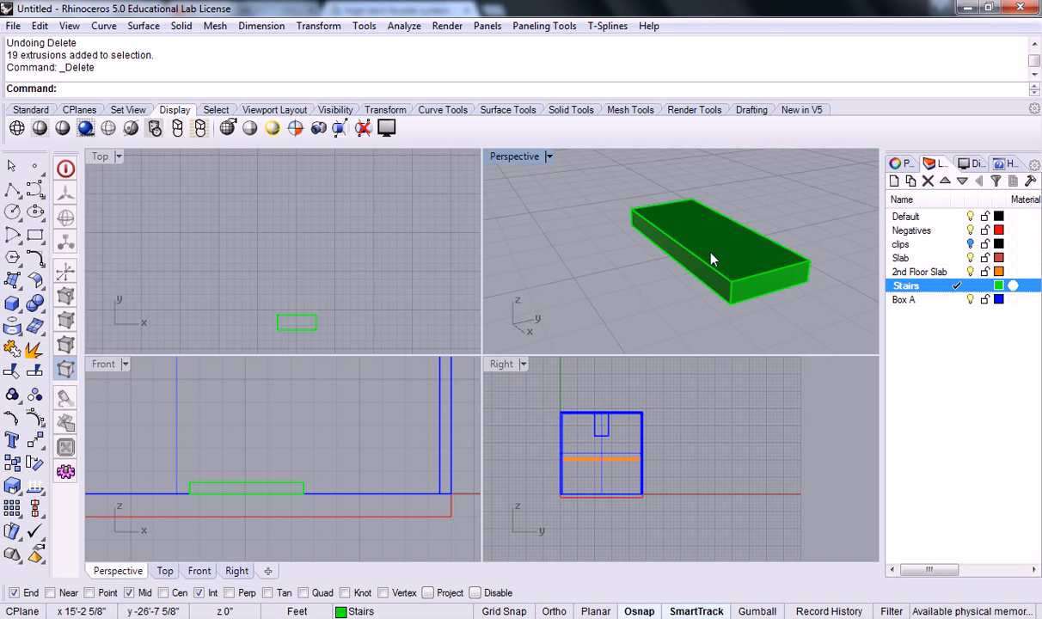
right_click_drag(775, 242, 702, 286)
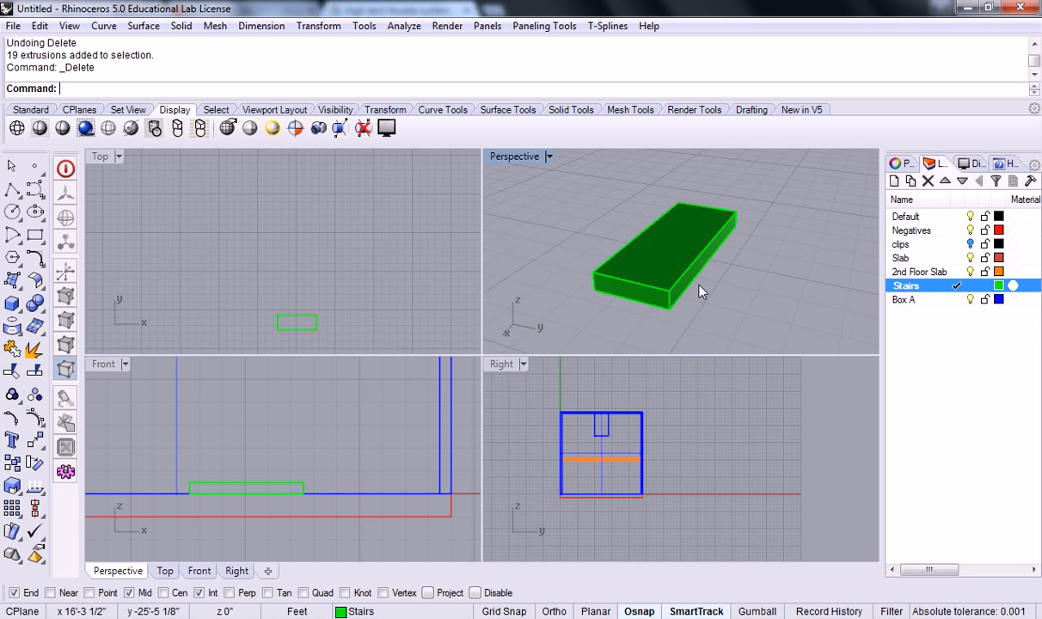
right_click_drag(696, 293, 689, 270)
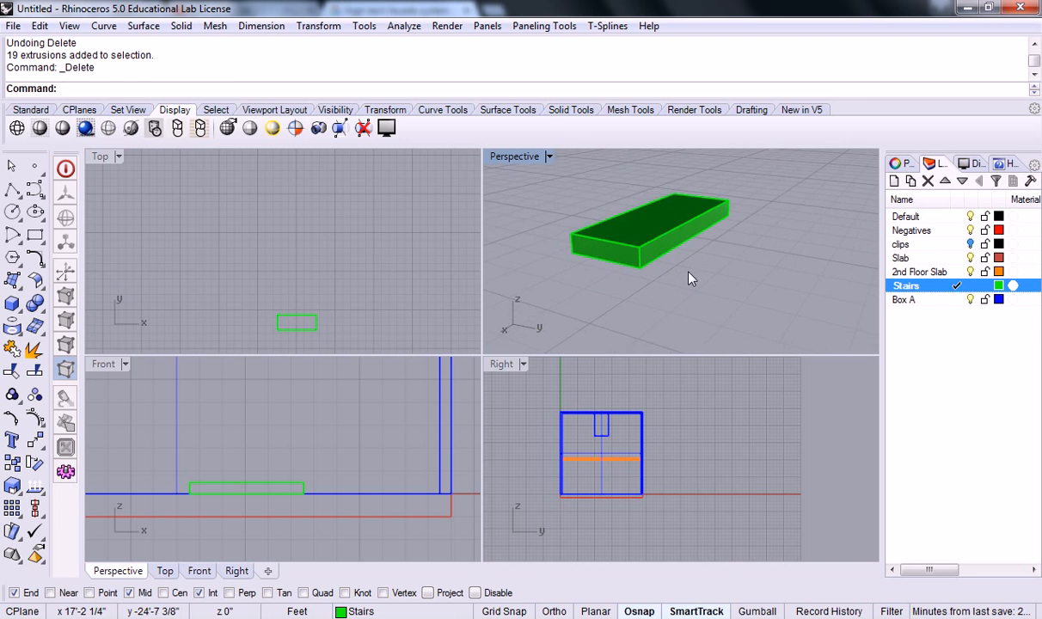
- Use MoveFace to move the tread's long back side face 2" inward, perpendicular to that side, reducing the tread's depth
type("MoveFace")
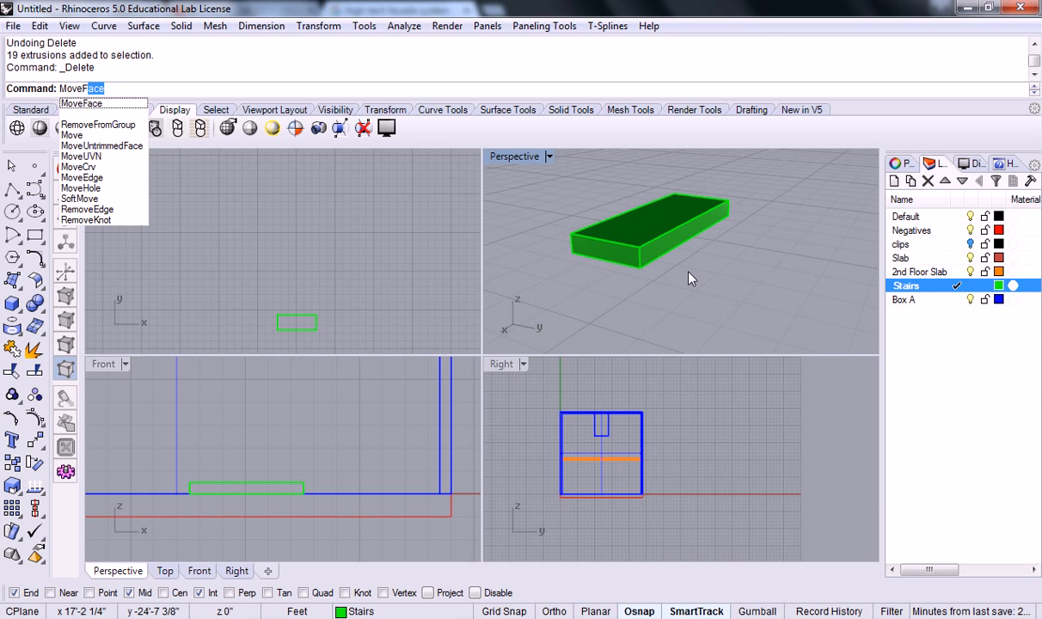
key("Return")
scroll(689, 280, "down", 3)
right_click_drag(686, 256, 797, 318)
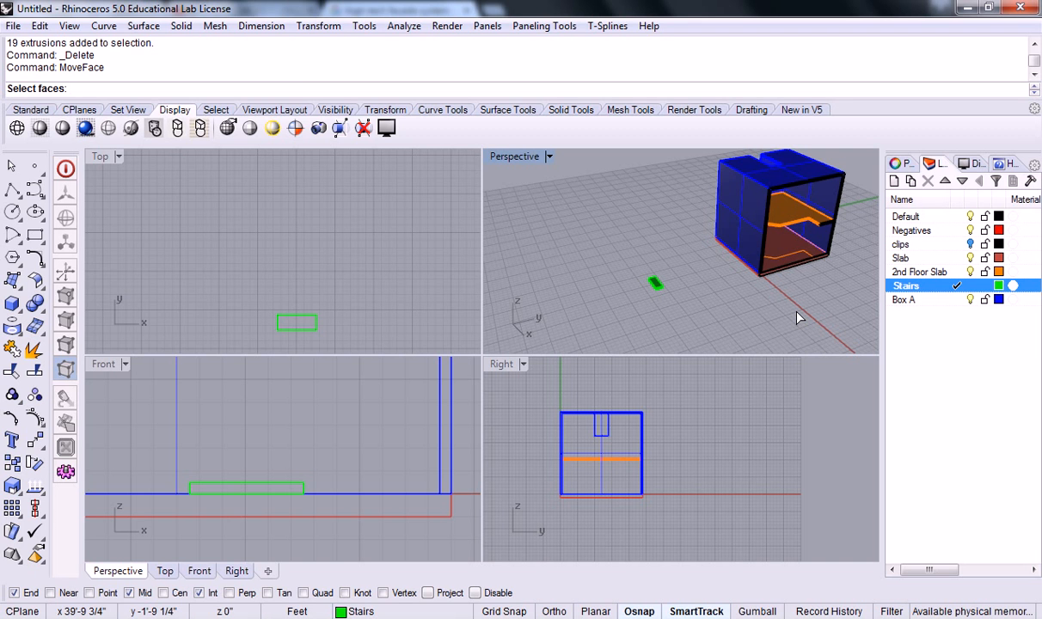
right_click_drag(740, 310, 672, 314)
scroll(654, 271, "up", 15)
left_click(626, 280)
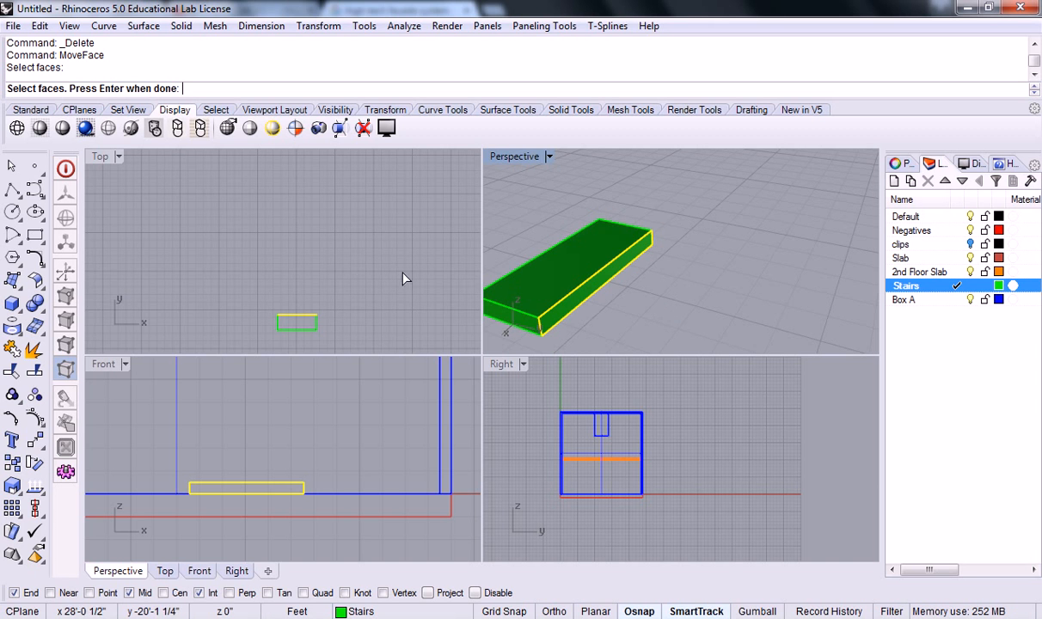
scroll(339, 228, "up", 5)
right_click_drag(327, 273, 388, 247)
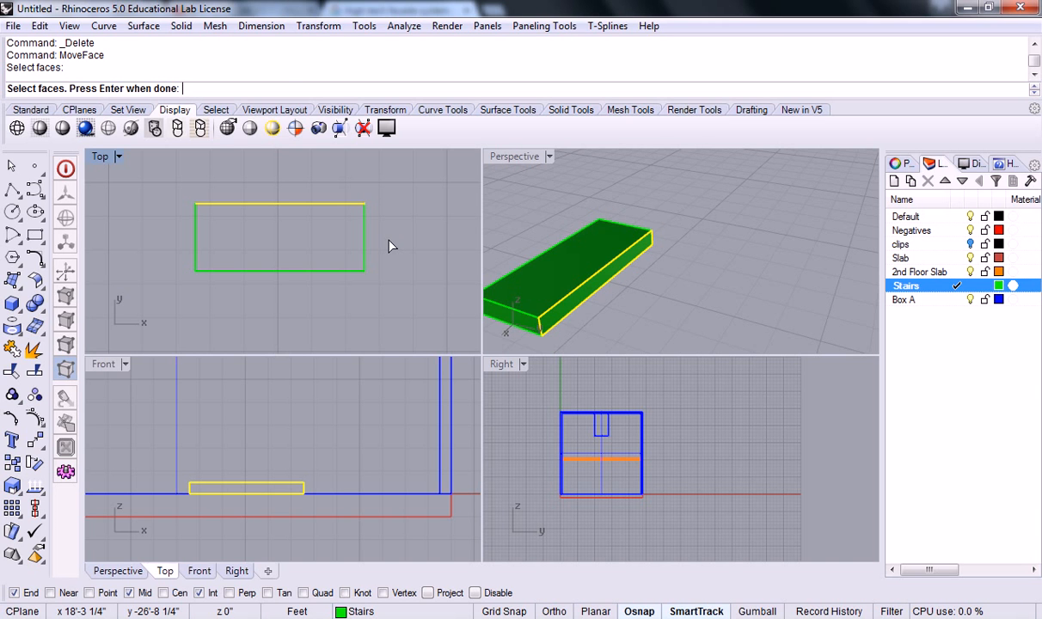
key("Return")
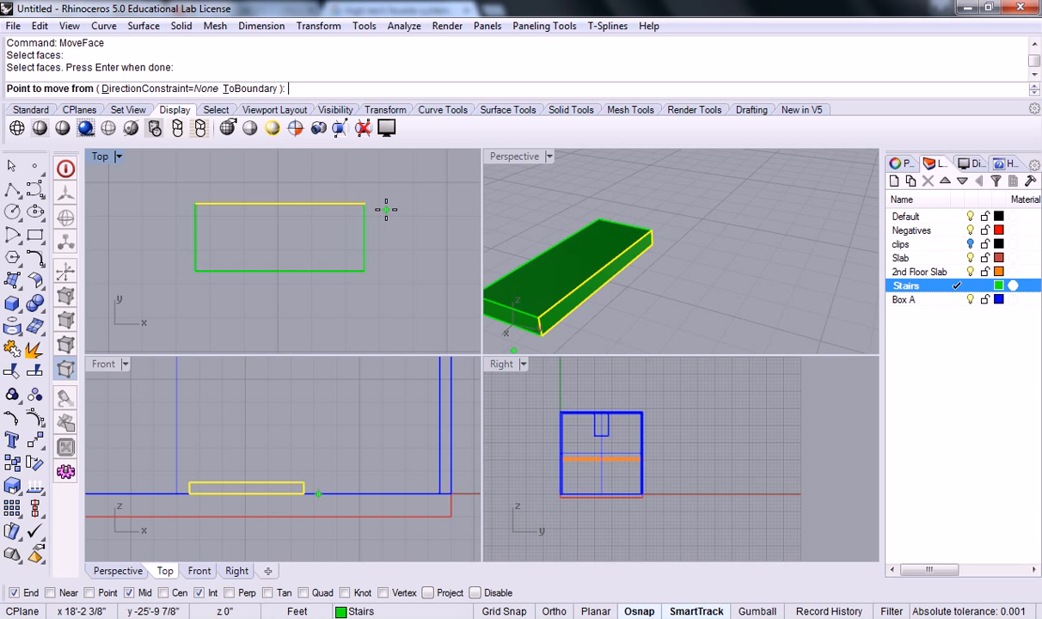
left_click(414, 209)
type("2")
key("shift")
type("\"")
key("Return")
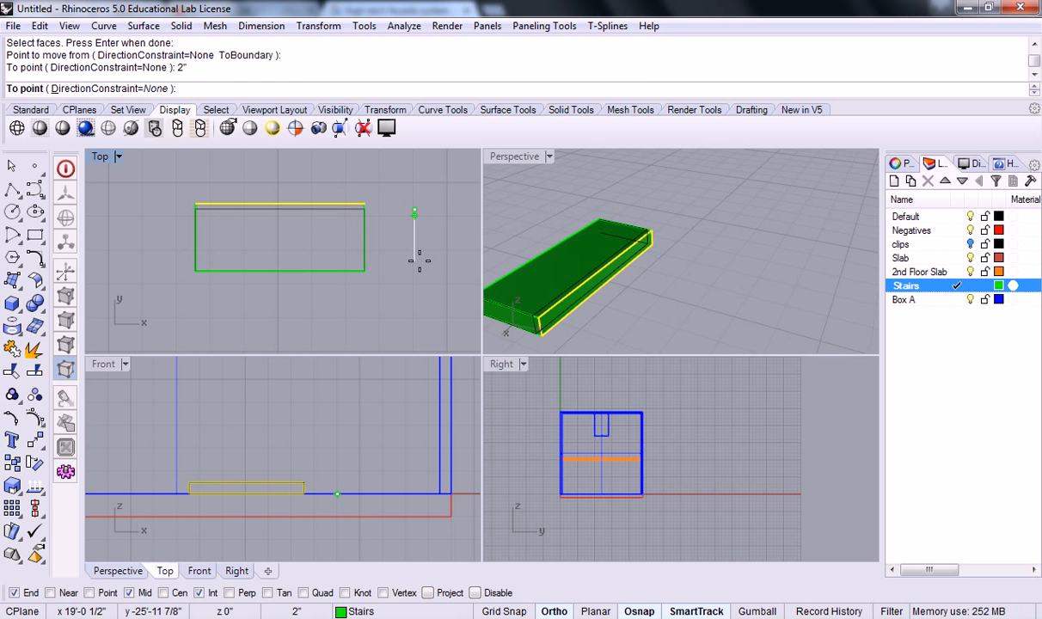
key("Return")
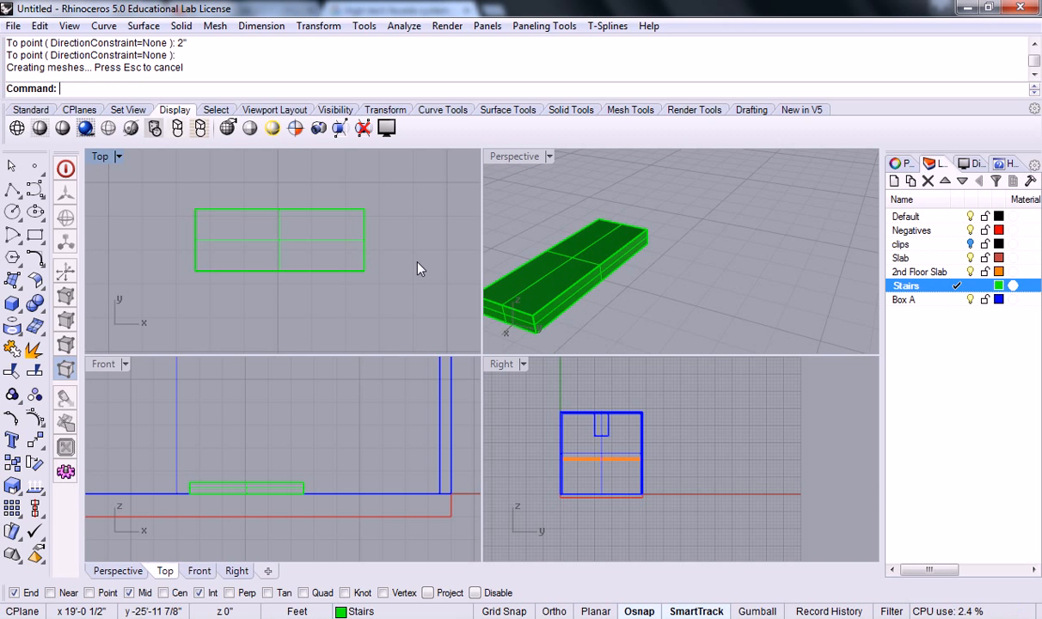
type("S")
right_click_drag(559, 270, 721, 209)
left_click(430, 257)
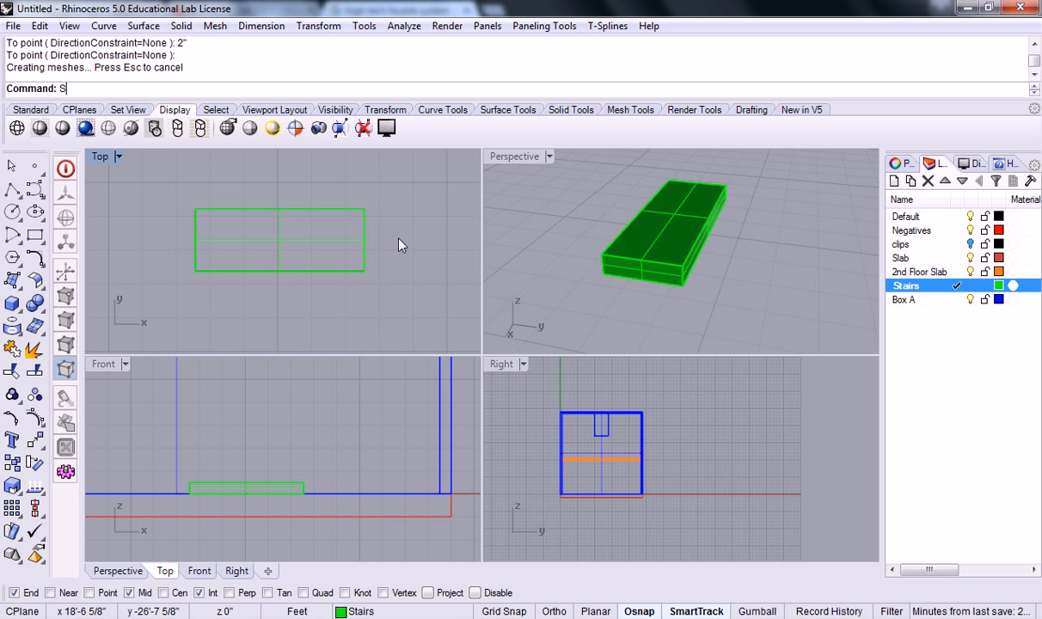
right_click_drag(404, 254, 417, 259)
mouse_move(610, 284)
right_mouse_down()
mouse_move(659, 280)
mouse_move(614, 288)
right_mouse_up()
key("Return")
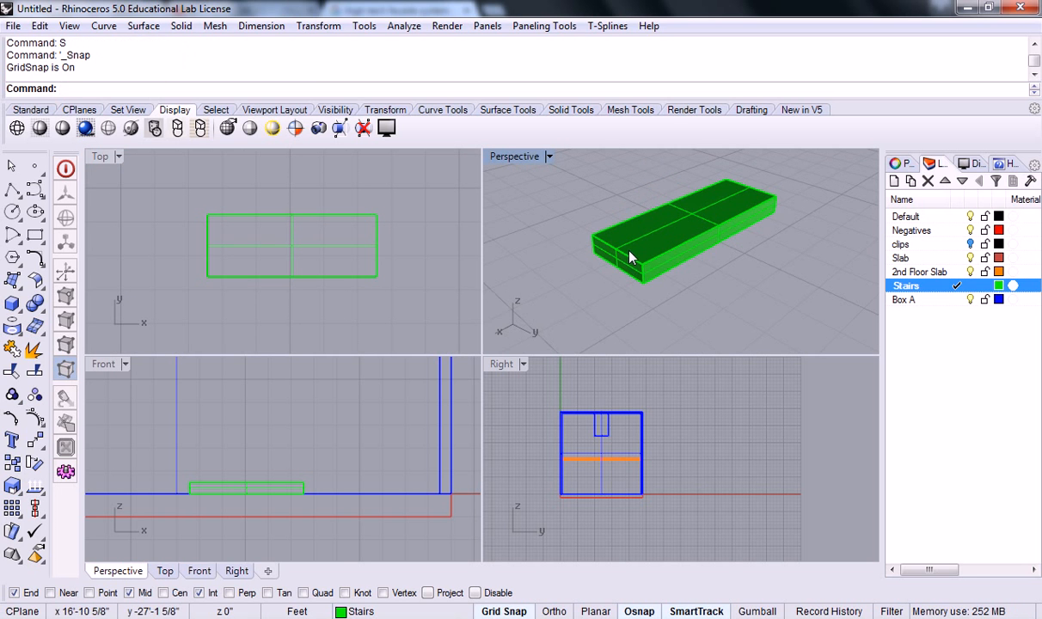
- Use MoveFace to raise the tread's top face 2" straight up with orthogonal constraint
type("MoveFace")
key("Return")
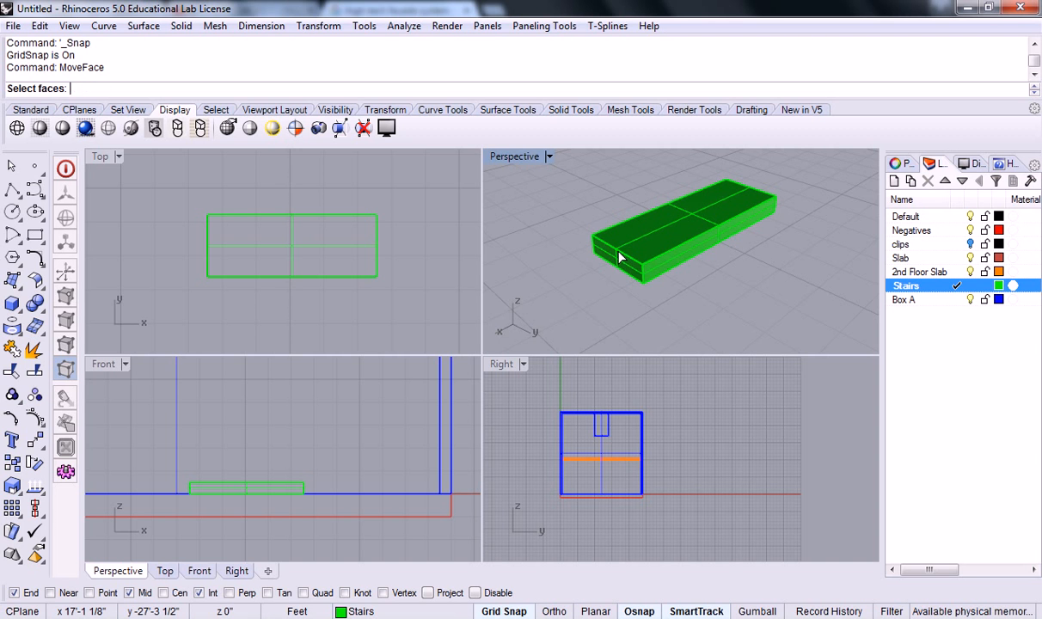
left_click(669, 226)
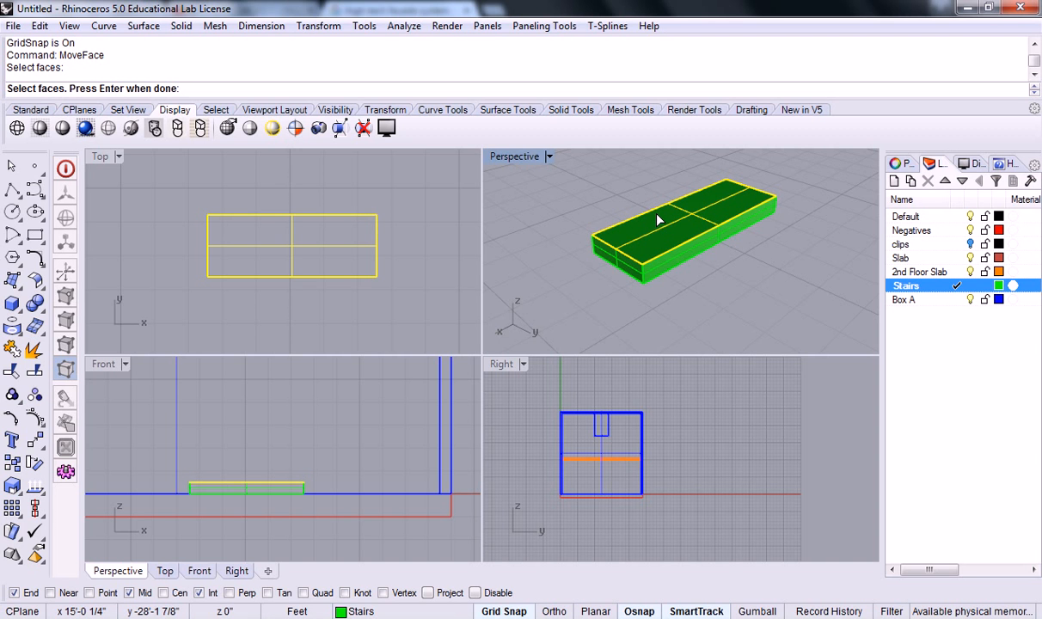
key("Return")
right_click_drag(387, 426, 398, 400)
scroll(365, 419, "up", 6)
right_click_drag(312, 447, 407, 407)
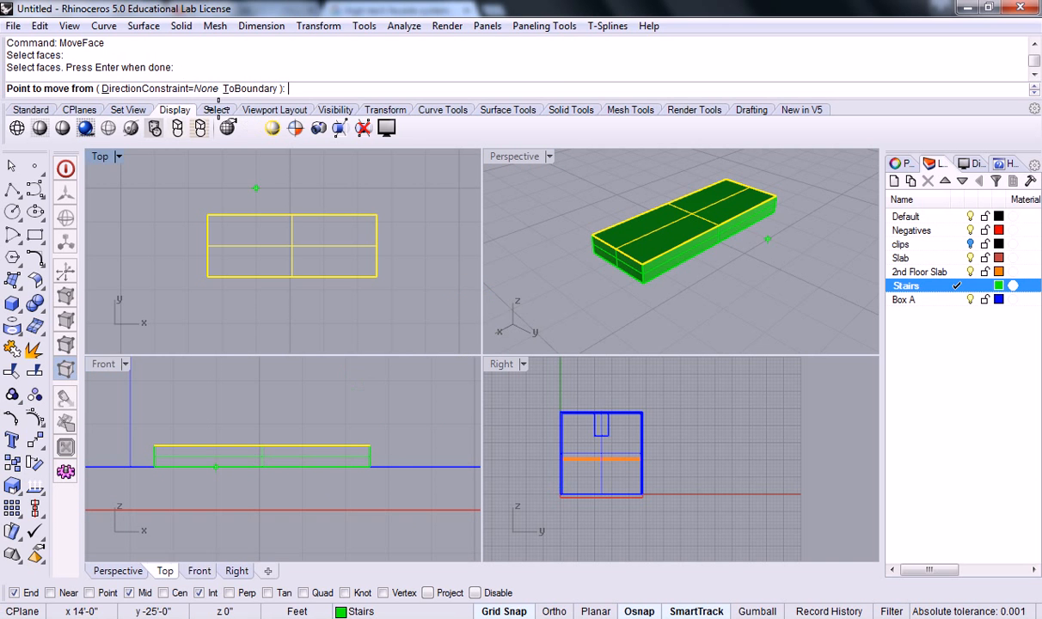
left_click(414, 409)
right_click_drag(432, 395, 410, 428)
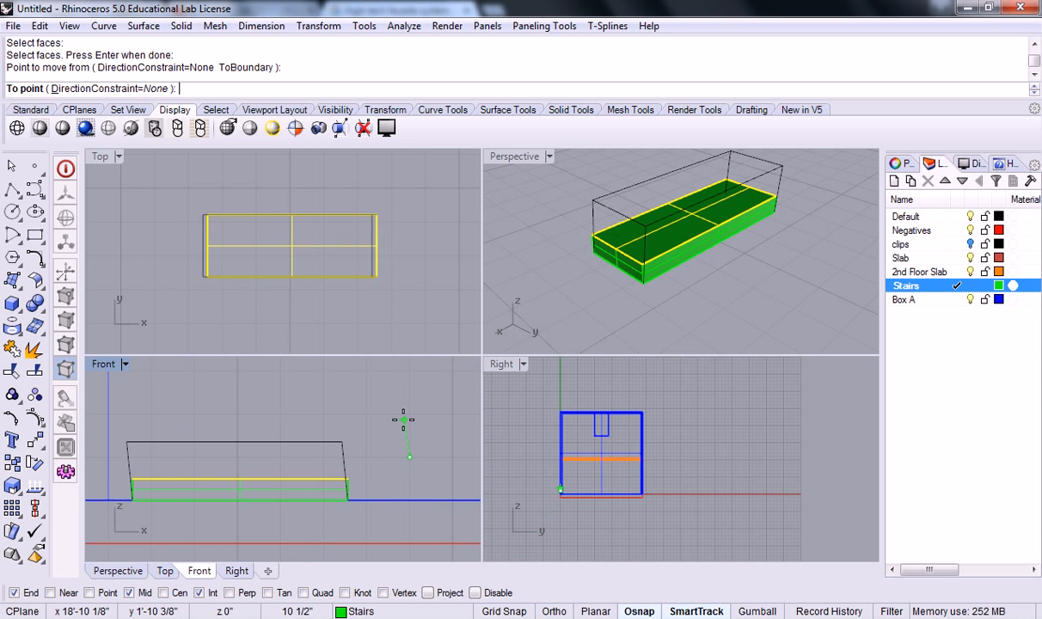
type("2\"")
key("Return")
key("F8")
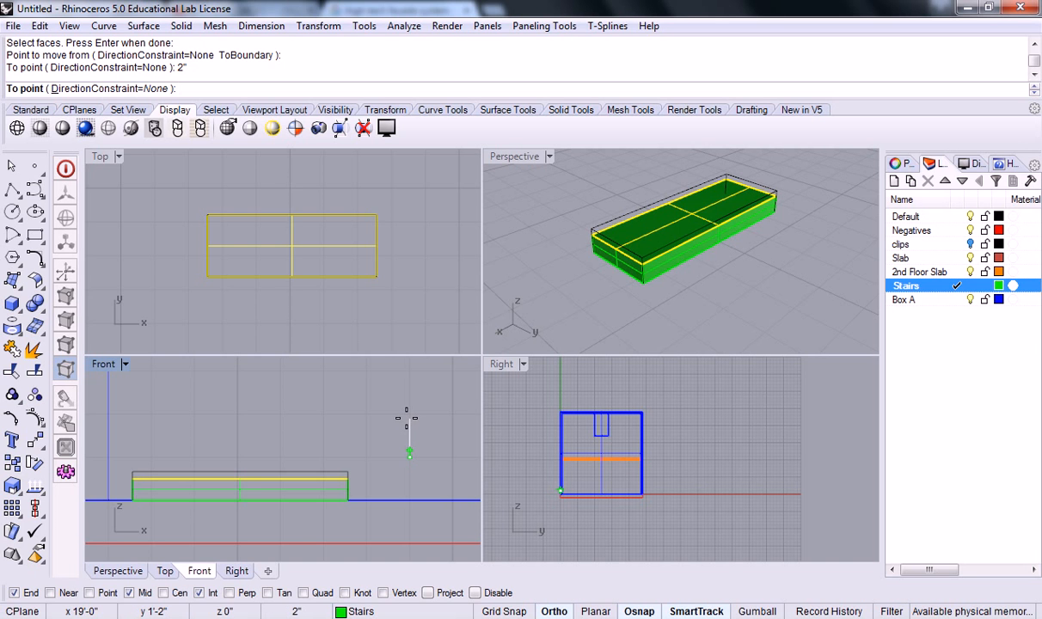
left_click(407, 422)
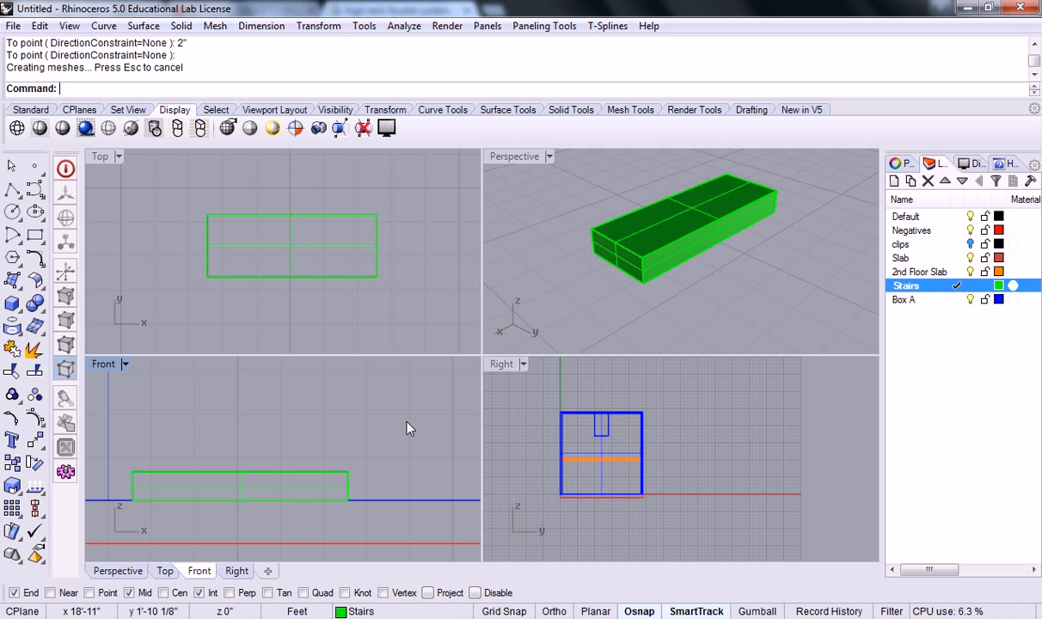
- Select the resized tread and start the ArrayLinear command on it
right_click_drag(388, 425, 405, 412)
right_click_drag(623, 321, 708, 263)
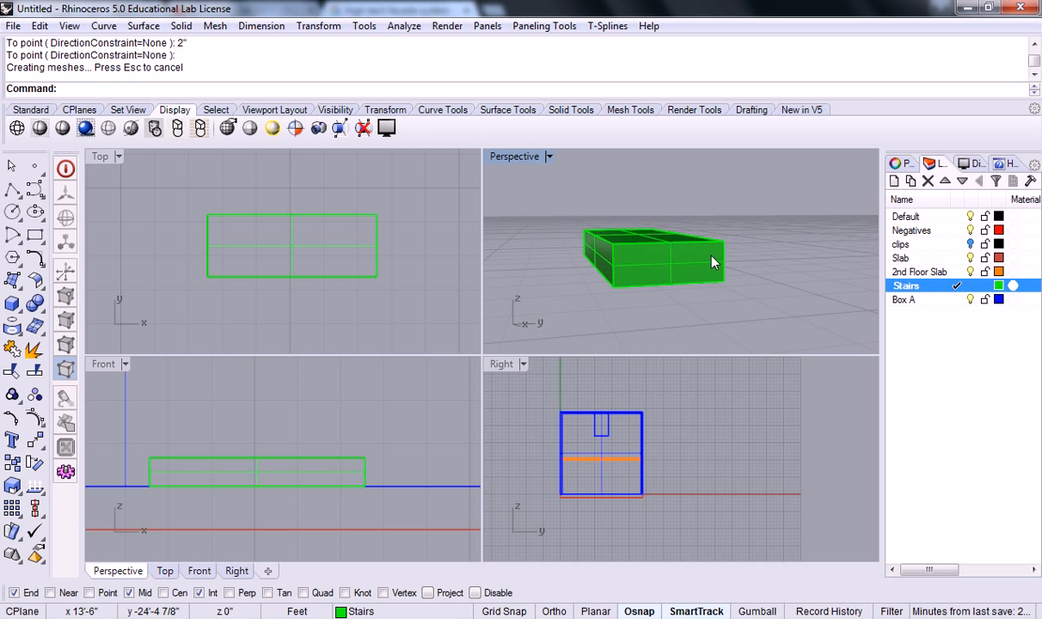
right_click_drag(699, 265, 664, 275)
left_click(633, 305)
scroll(665, 275, "up", 3)
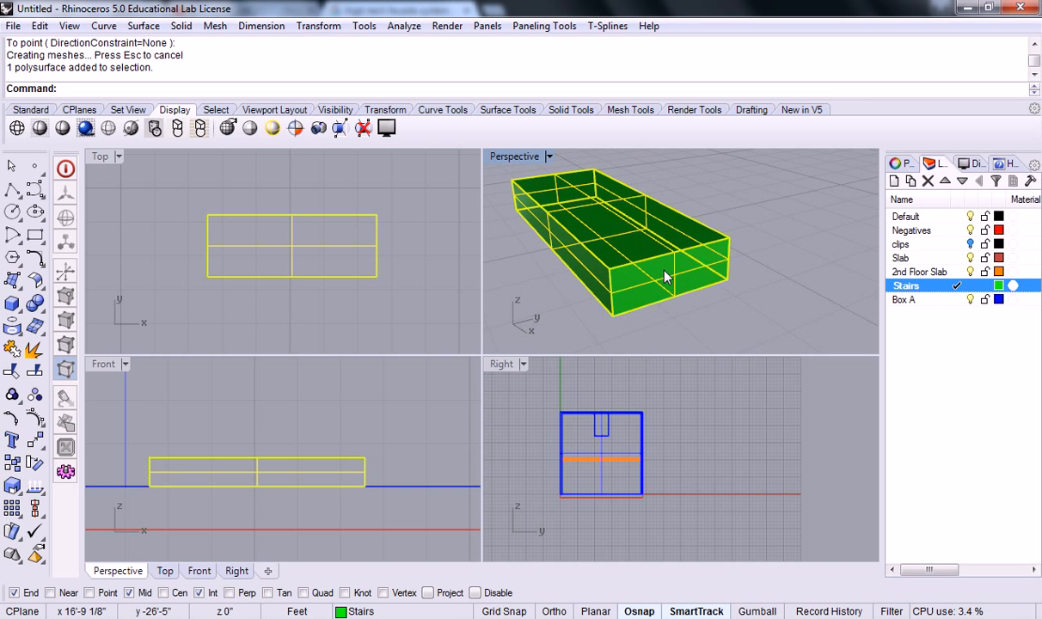
type("Array")
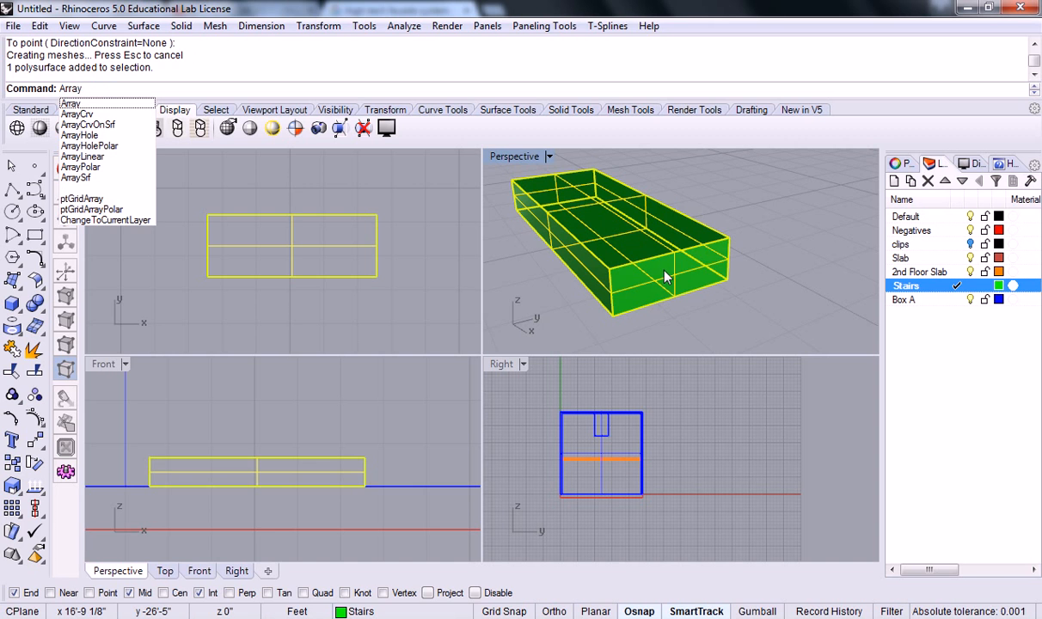
key("Down")
key("Down")
key("Down")
key("Down")
key("Down")
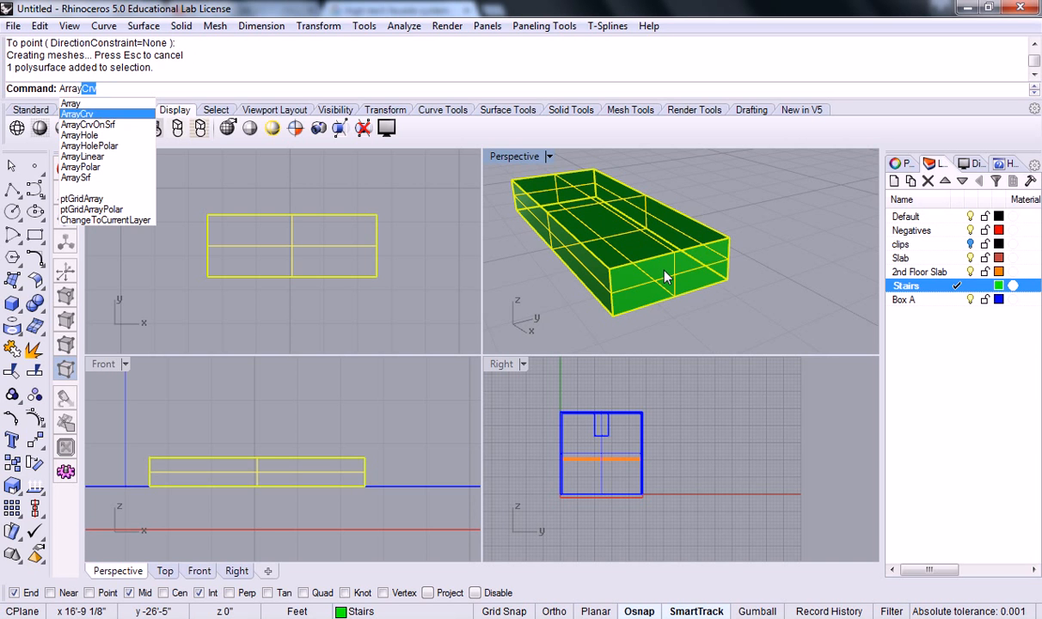
key("Return")
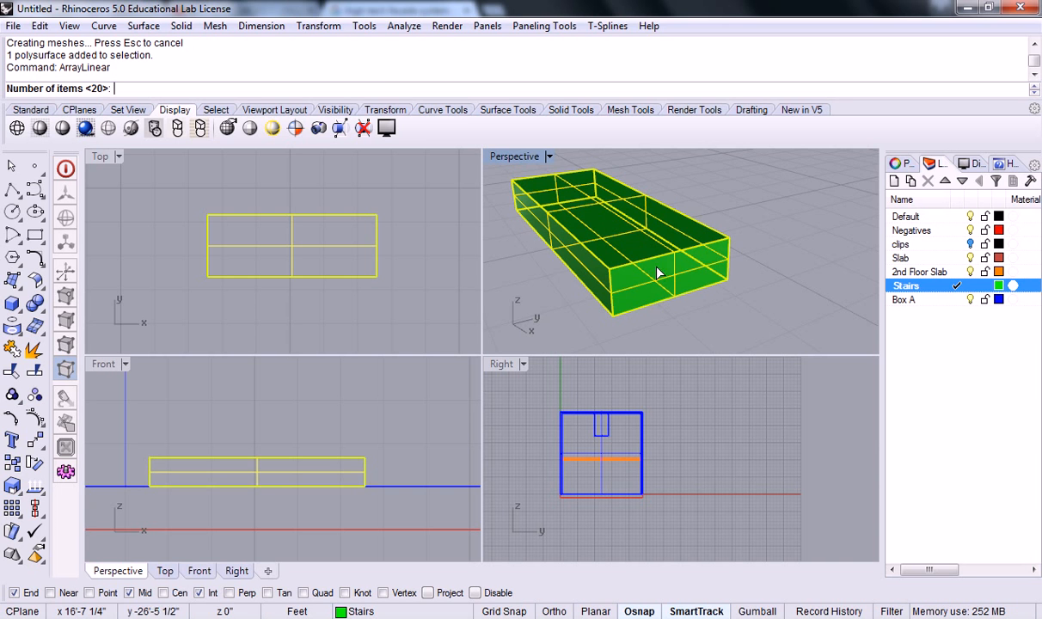
- Switch to the Calculator, compute 12 * 10 divided by 8 for the number of steps, and return to Rhino
key("alt+Tab")
key("alt+Tab")
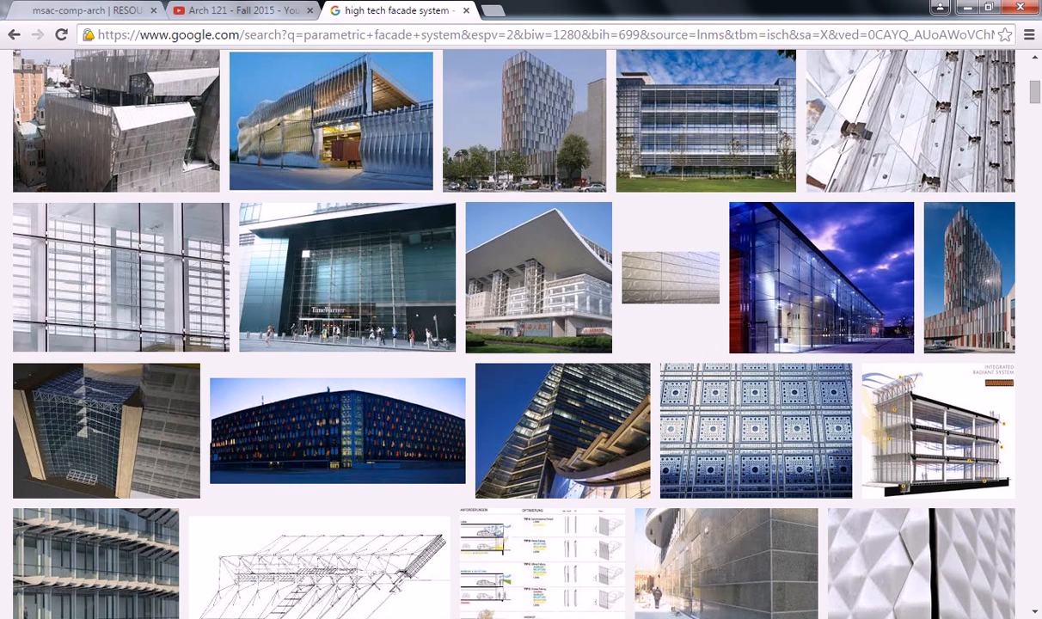
key("super")
left_click(67, 340)
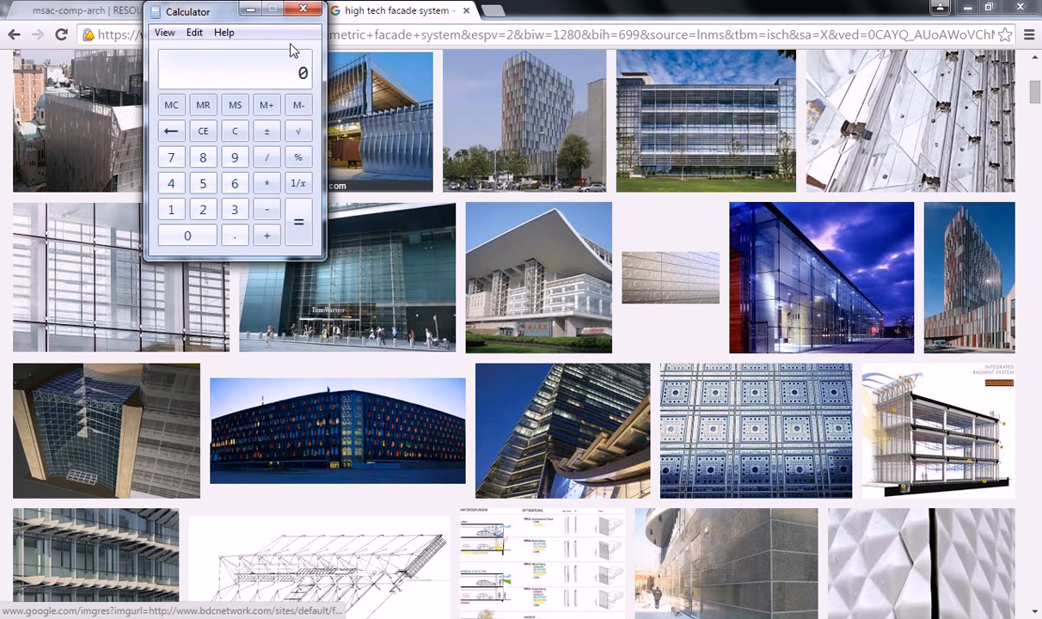
left_click_drag(214, 12, 466, 137)
type("12 * 10")
key("Return")
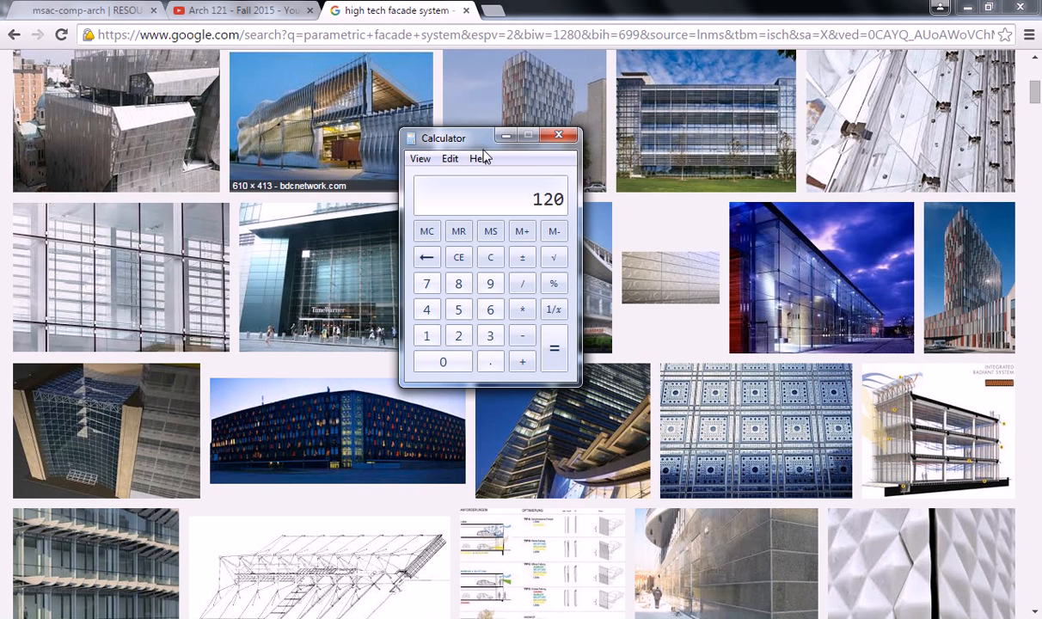
left_click(967, 7)
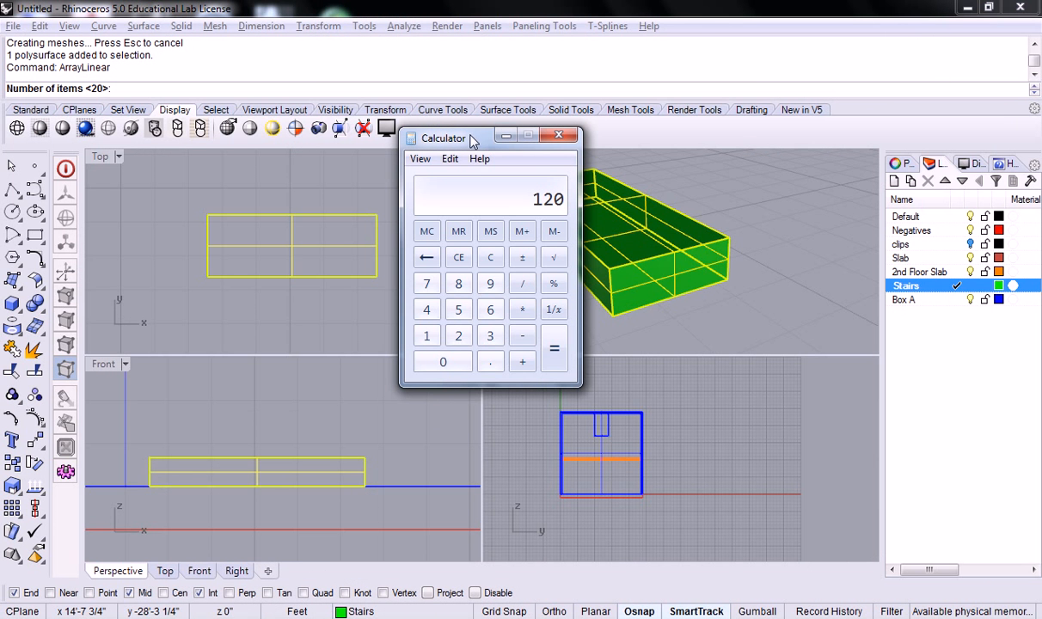
type("8")
key("Return")
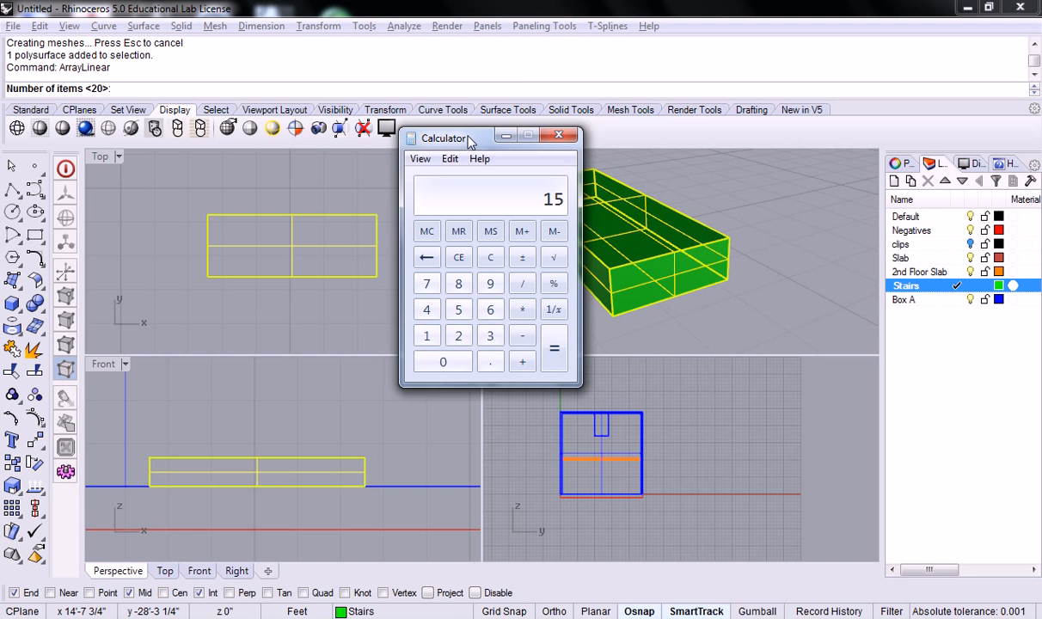
left_click(673, 8)
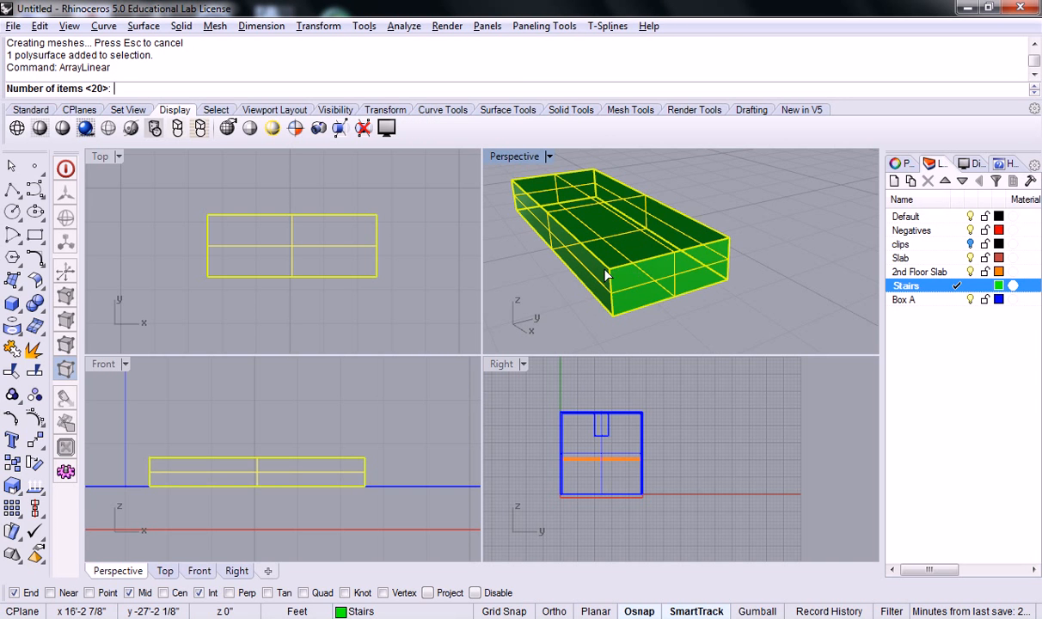
- Array 15 treads linearly from the tread's lower front end corner to the midpoint of the end face's top edge, then deselect
type("15")
key("Return")
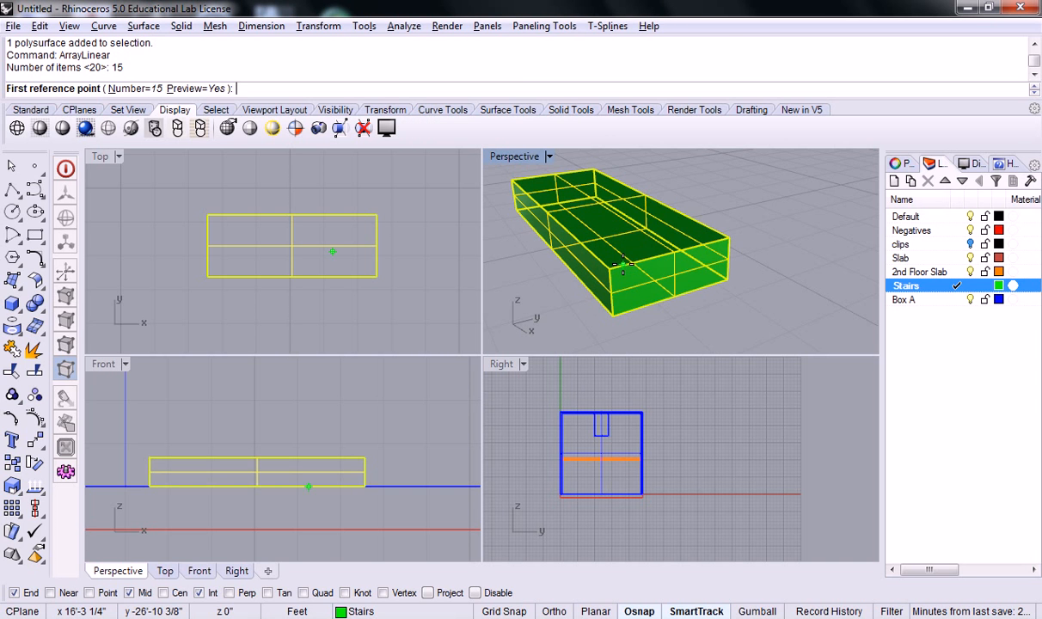
left_click(614, 311)
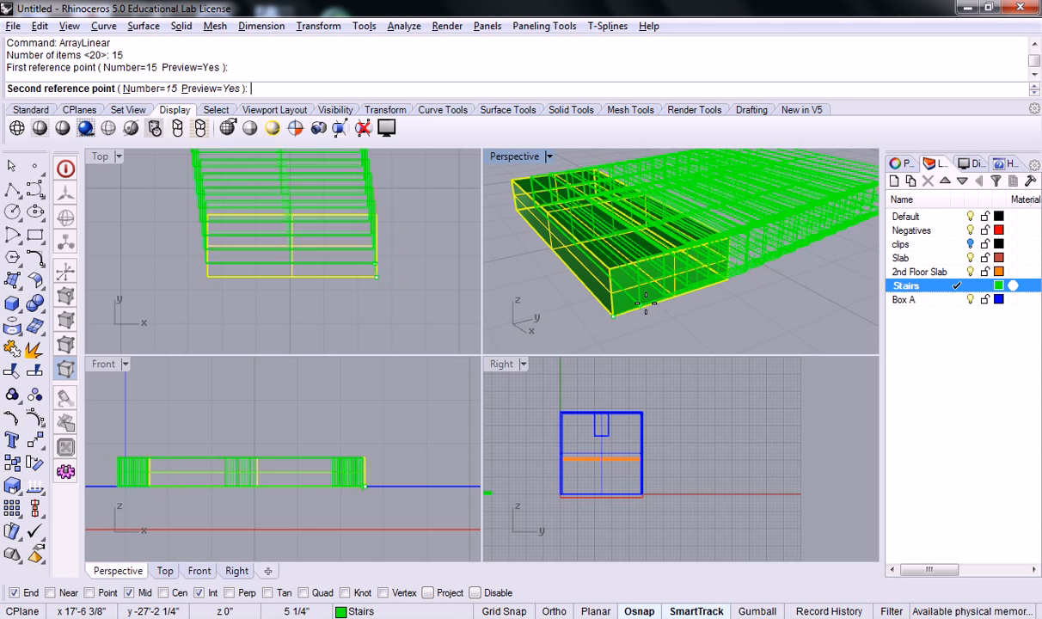
left_click(673, 251)
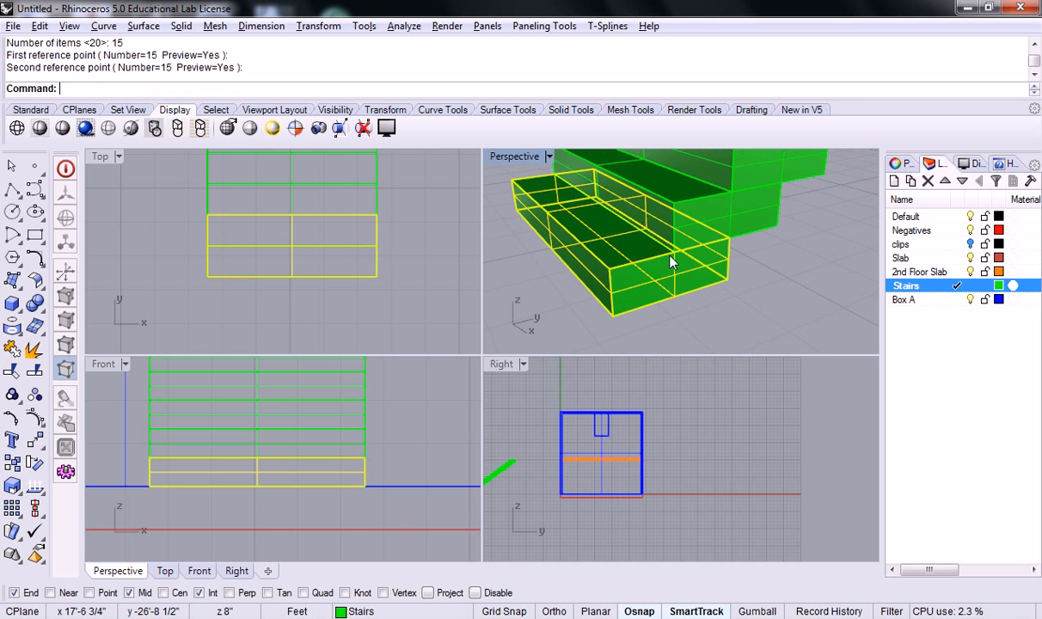
scroll(672, 261, "down", 6)
right_click_drag(711, 260, 661, 254)
left_click(601, 204)
right_click_drag(605, 207, 680, 263)
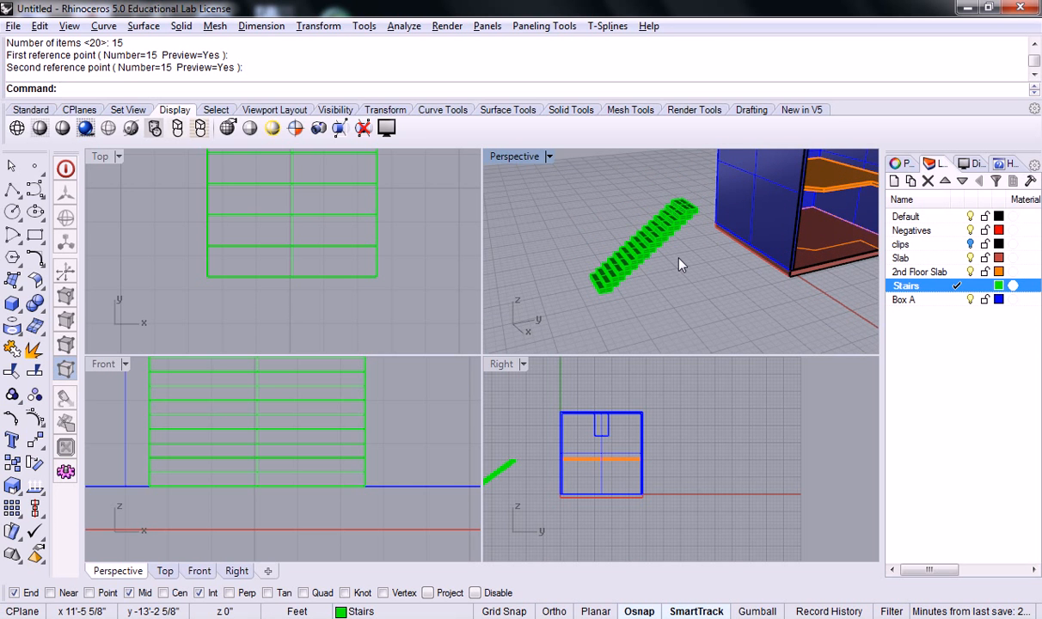
scroll(688, 241, "up", 2)
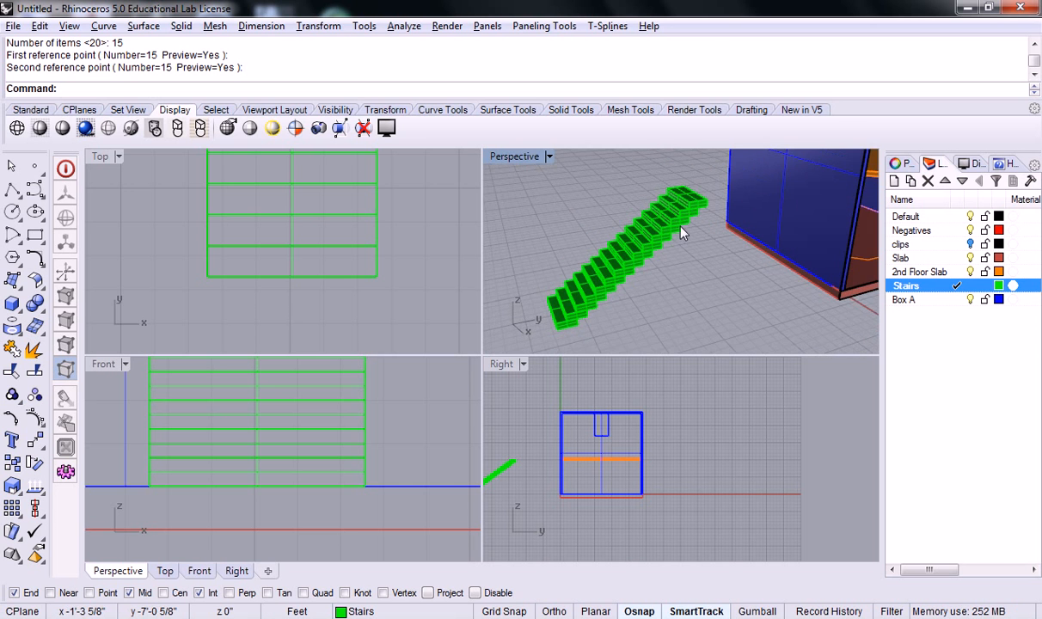
- Select all 15 stair treads in the Top view and combine them with the Group command
left_click(438, 258)
scroll(436, 252, "down", 10)
right_click_drag(446, 233, 394, 262)
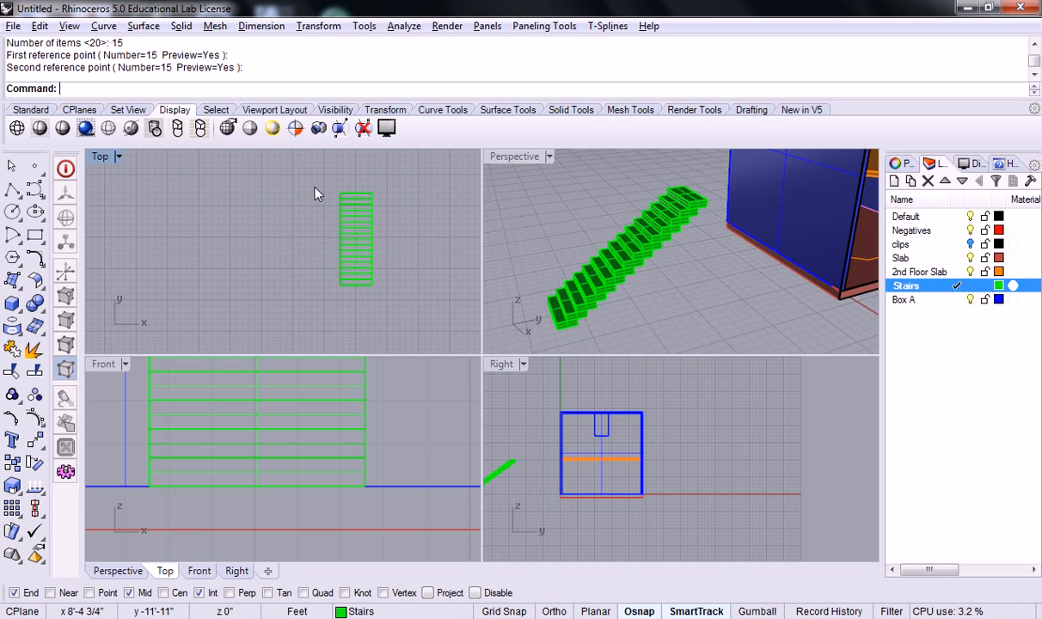
left_click_drag(315, 194, 399, 328)
type("Group")
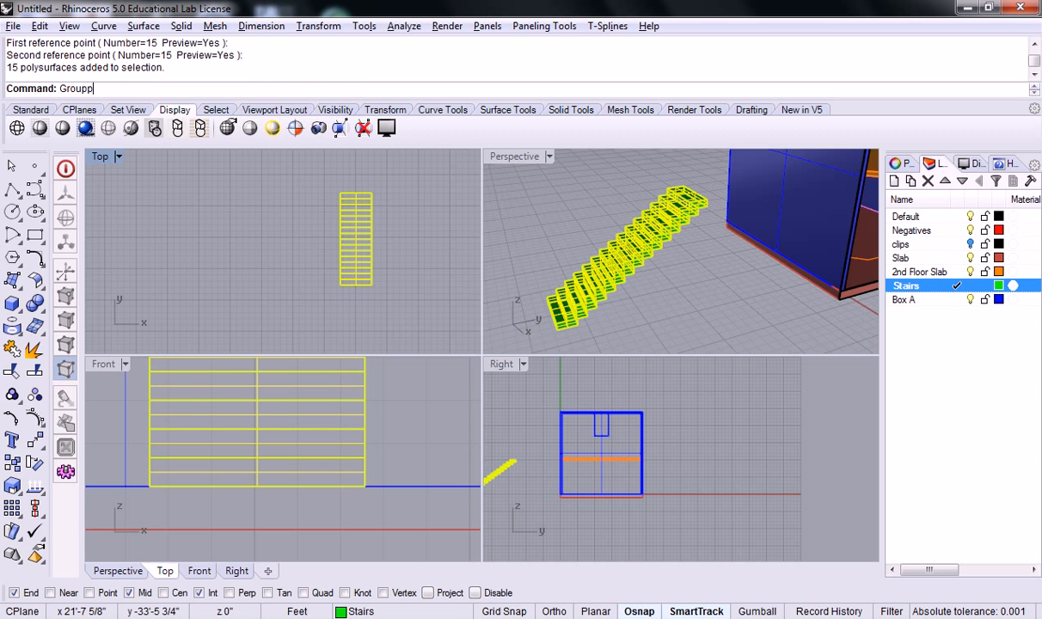
key("Return")
- Move the grouped stairs from the midpoint of the highest tread's upper end edge to the lower inner corner of the second-floor slab's stair cutout
right_click_drag(808, 199, 709, 262)
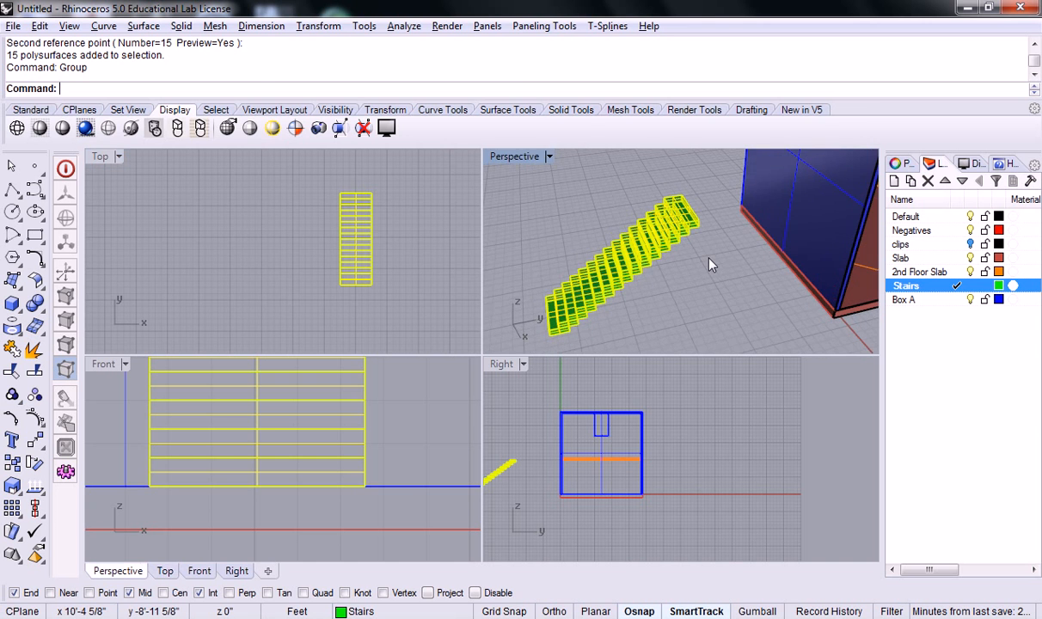
type("Move")
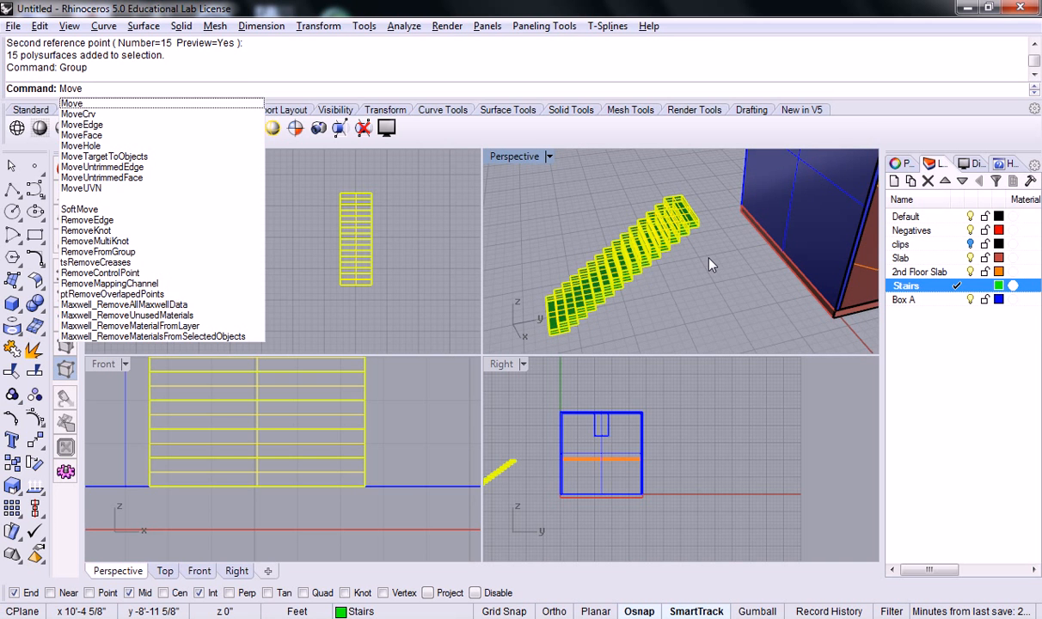
key("Return")
scroll(730, 228, "up", 3)
left_click(649, 227)
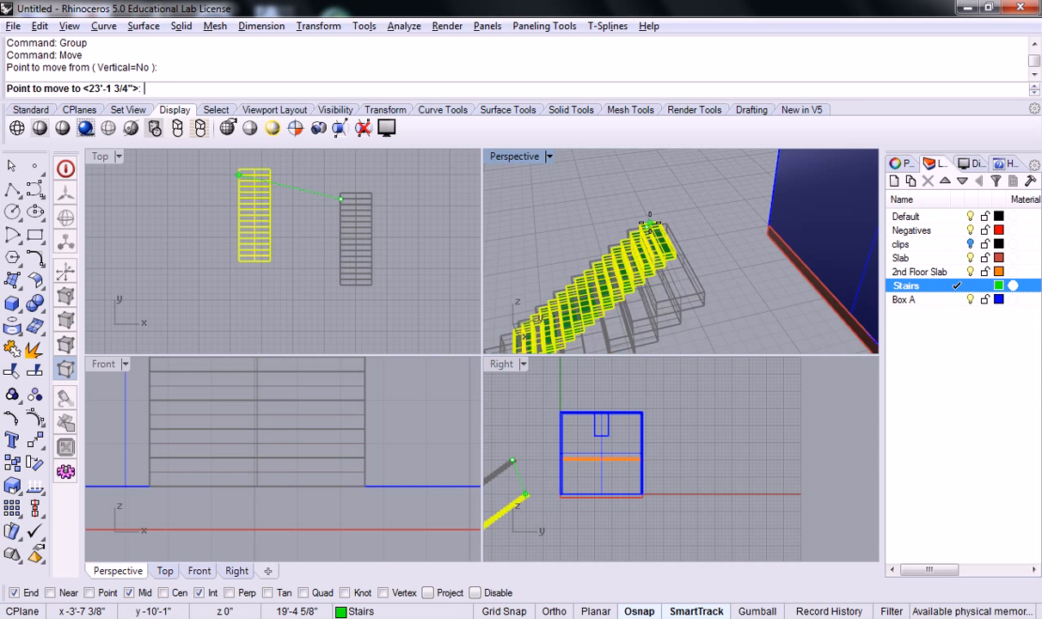
scroll(670, 225, "down", 5)
right_click_drag(670, 225, 584, 250, "shift")
scroll(740, 253, "up", 2)
scroll(746, 257, "up", 2)
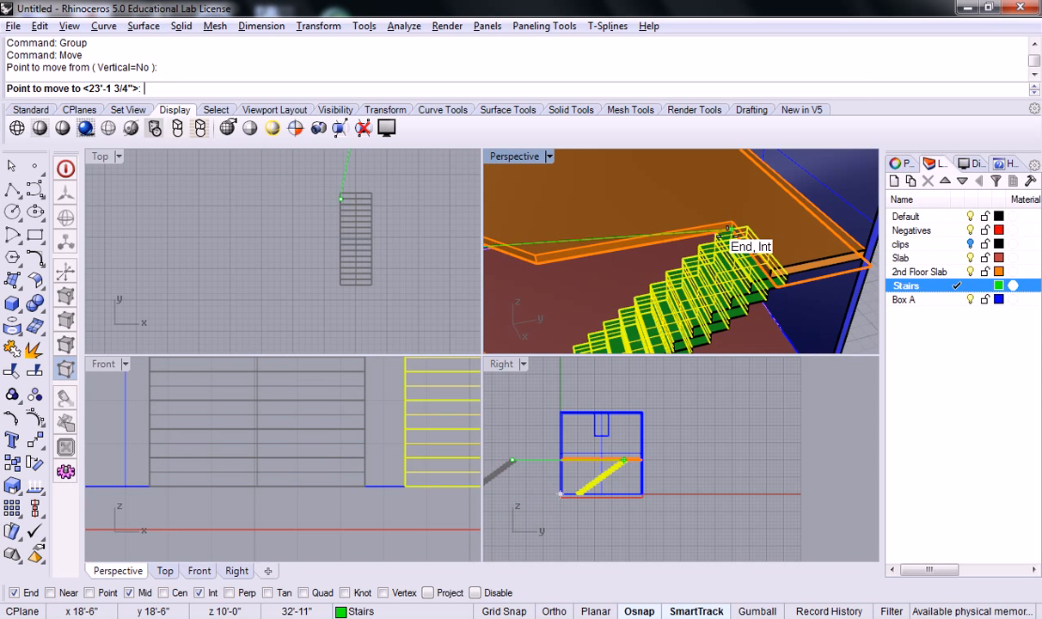
left_click(730, 231)
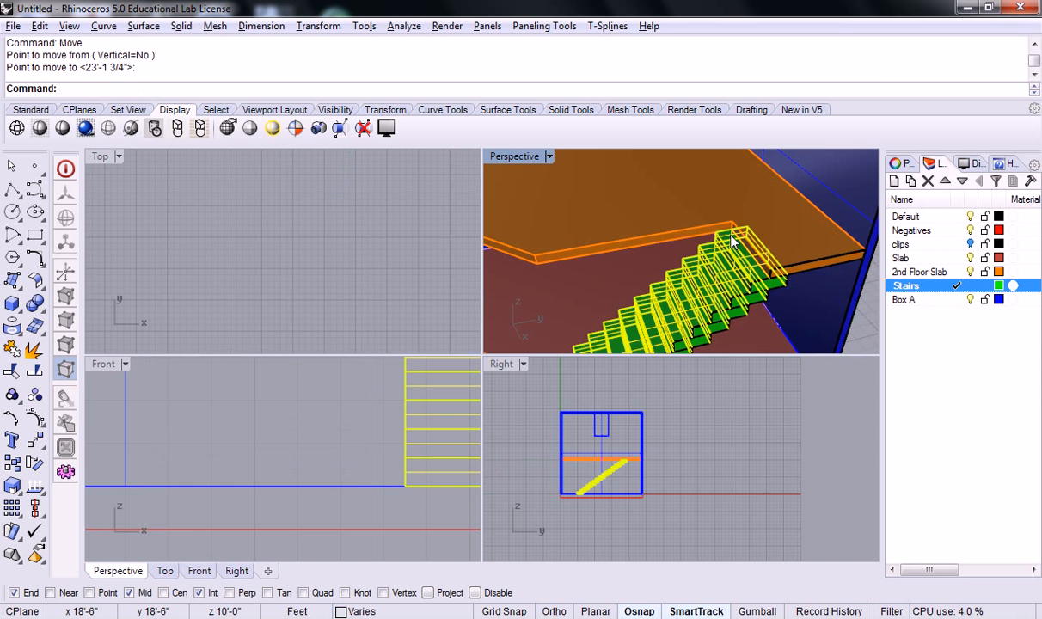
key("Escape")
scroll(723, 322, "down", 3)
right_click_drag(723, 322, 745, 244)
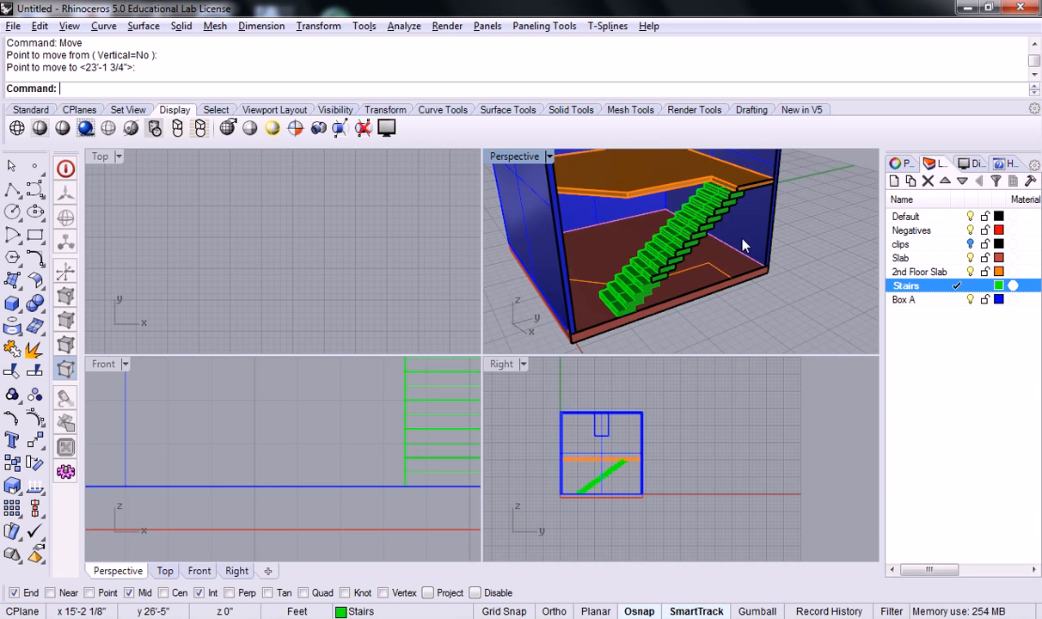
right_click_drag(741, 243, 748, 264, "shift")
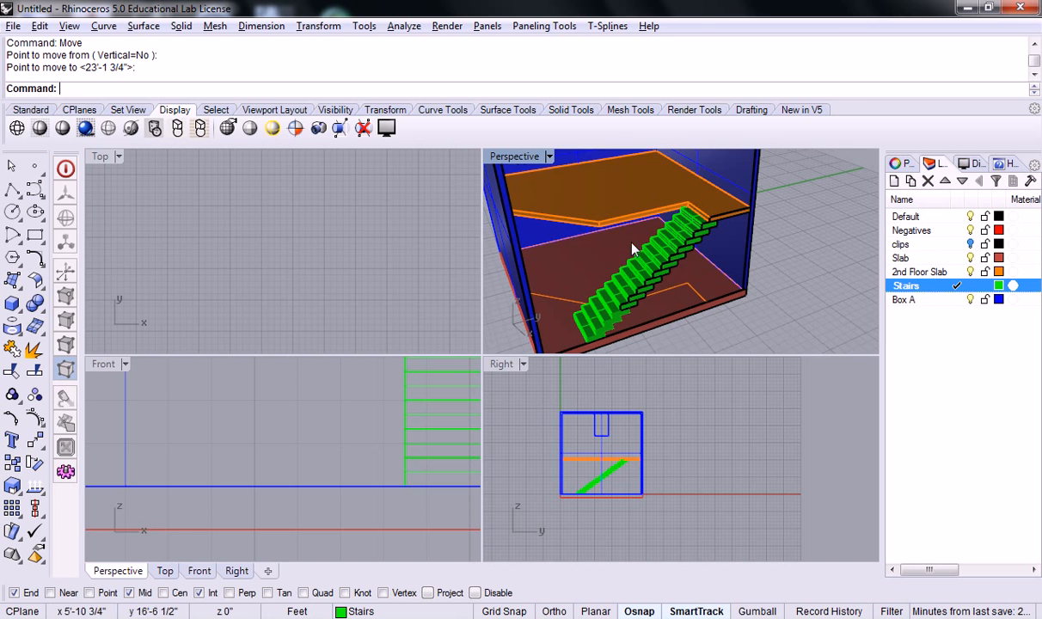
right_click_drag(633, 246, 668, 231)
- Draw a freehand rectangular demonstration box away from the model, placing its base in the Top view and its height in the Right view
left_click(289, 274)
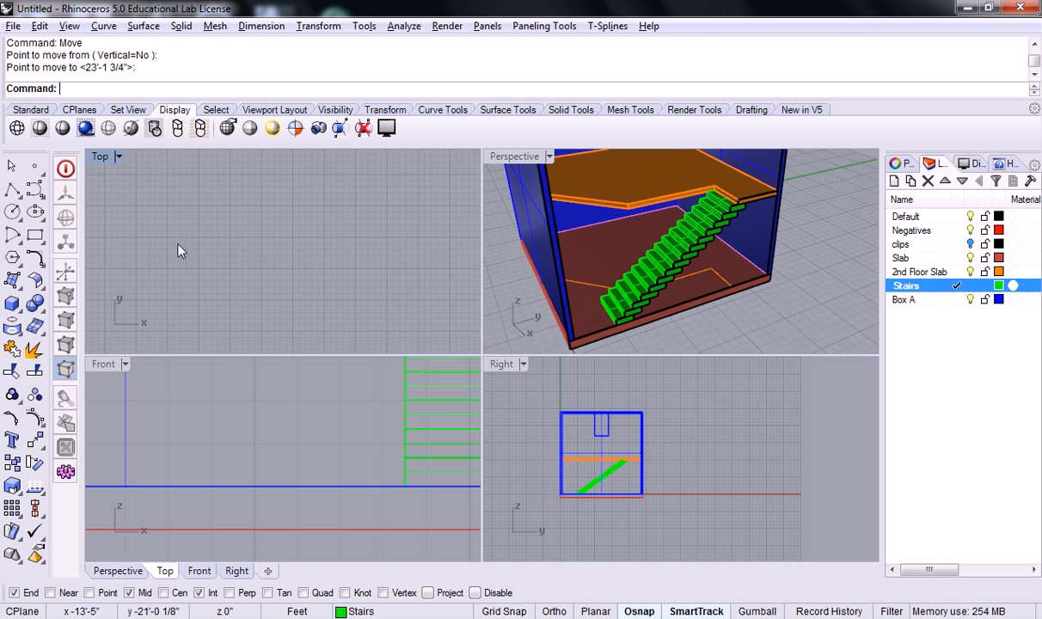
left_click(11, 304)
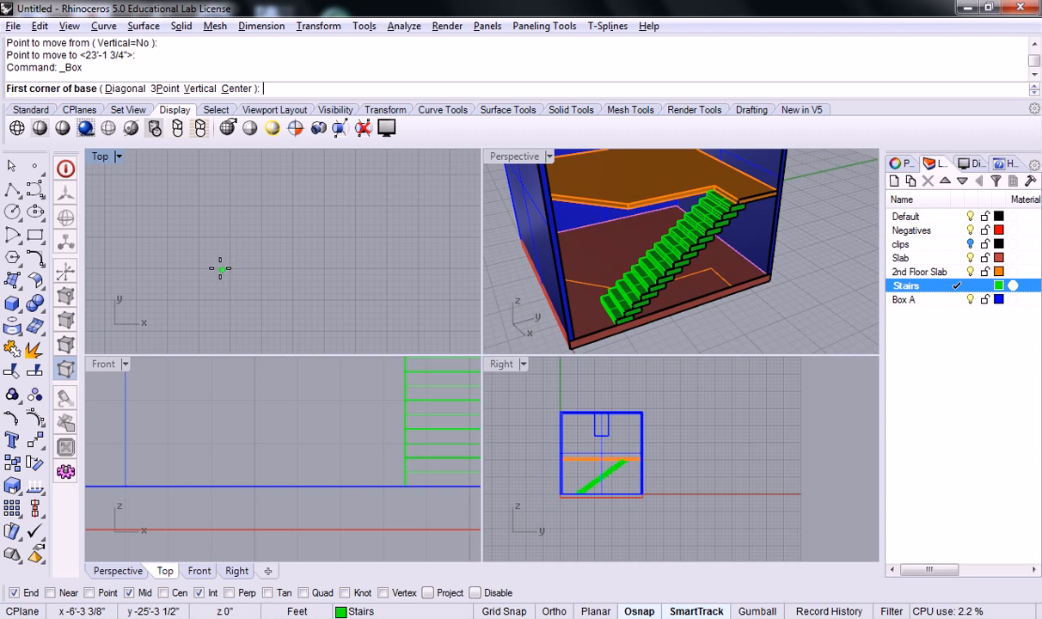
left_click(193, 266)
left_click(318, 231)
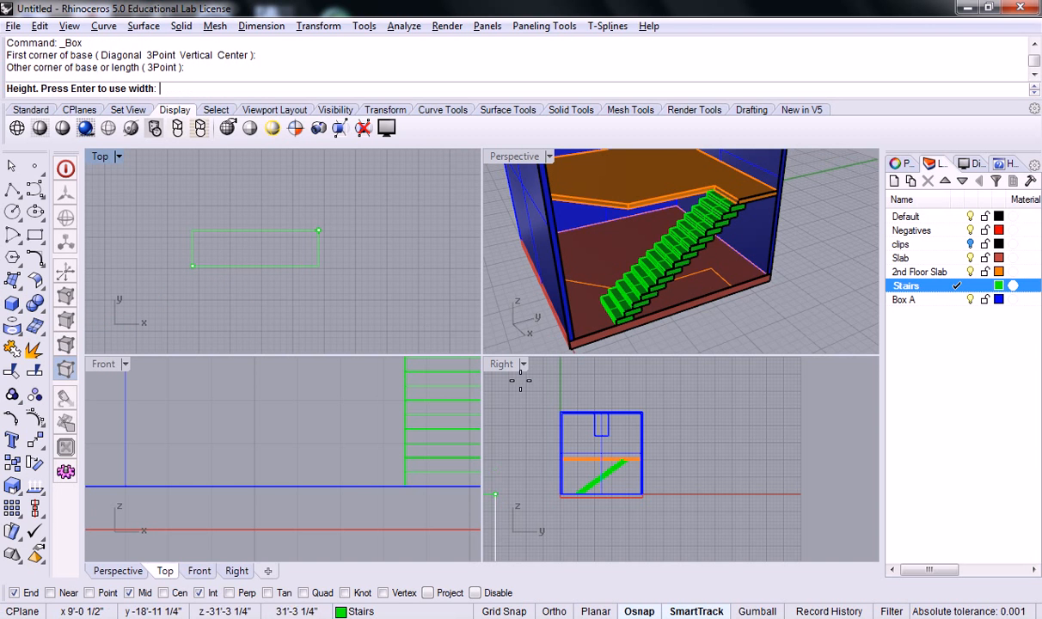
scroll(516, 423, "down", 7)
right_click_drag(516, 433, 598, 440)
scroll(597, 444, "up", 7)
left_click(600, 448)
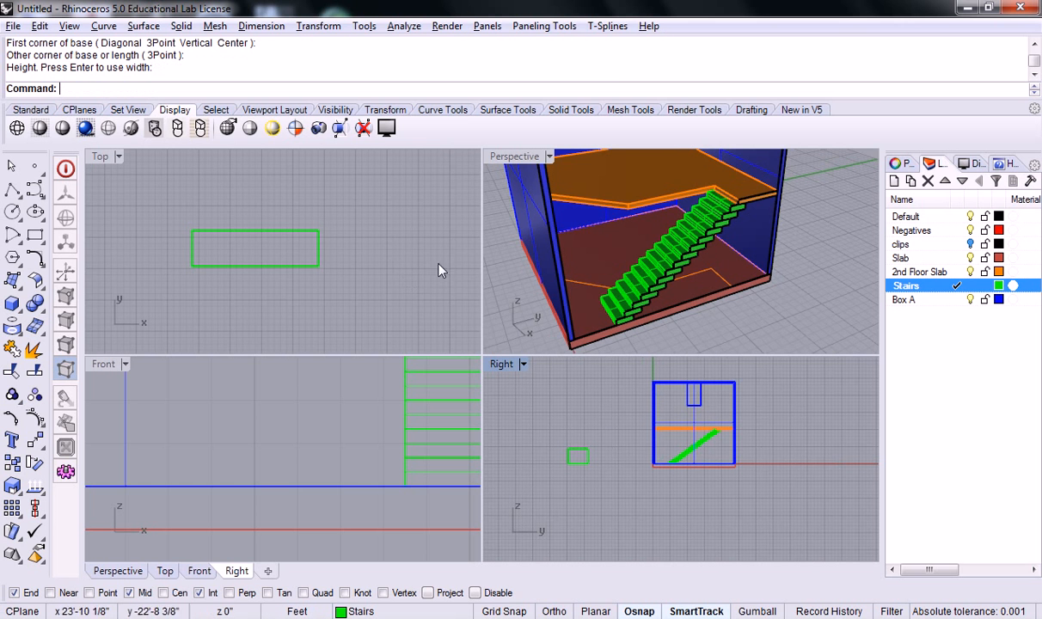
- Use MoveFace to push the demonstration box's long side face nearest the model inward, trying 2" and setting the distance to 2'
scroll(607, 272, "down", 6)
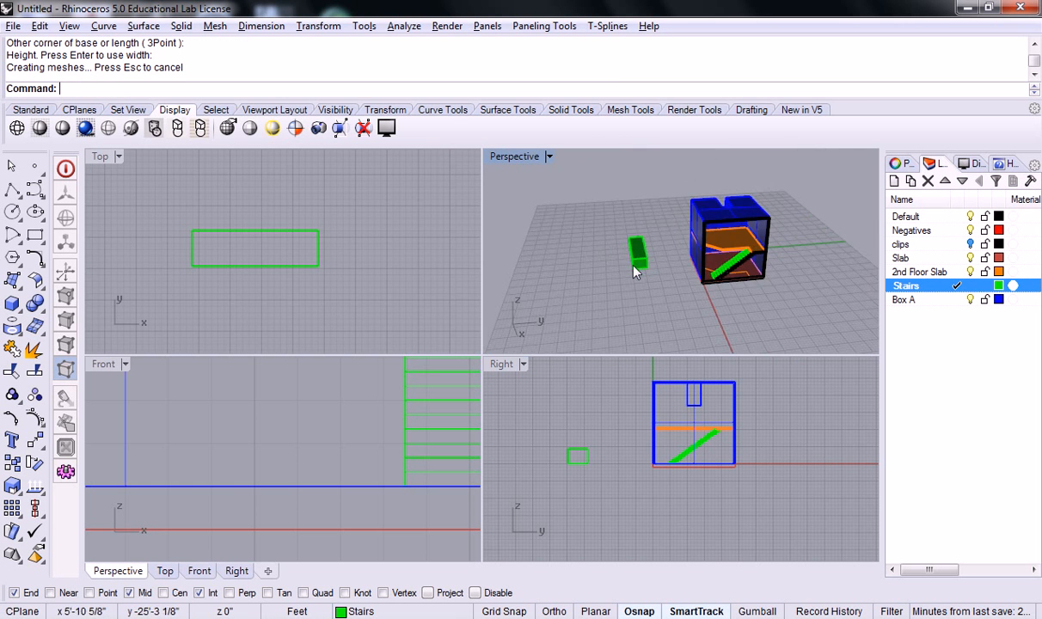
scroll(643, 260, "up", 8)
right_click_drag(702, 261, 703, 294)
type("MoveFace")
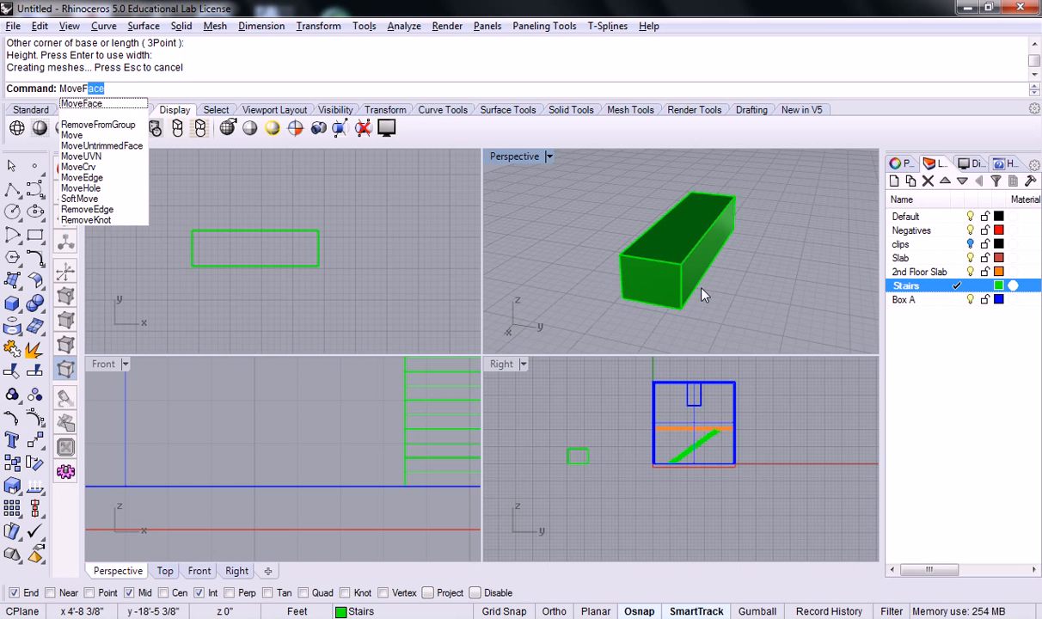
key("Return")
left_click(700, 271)
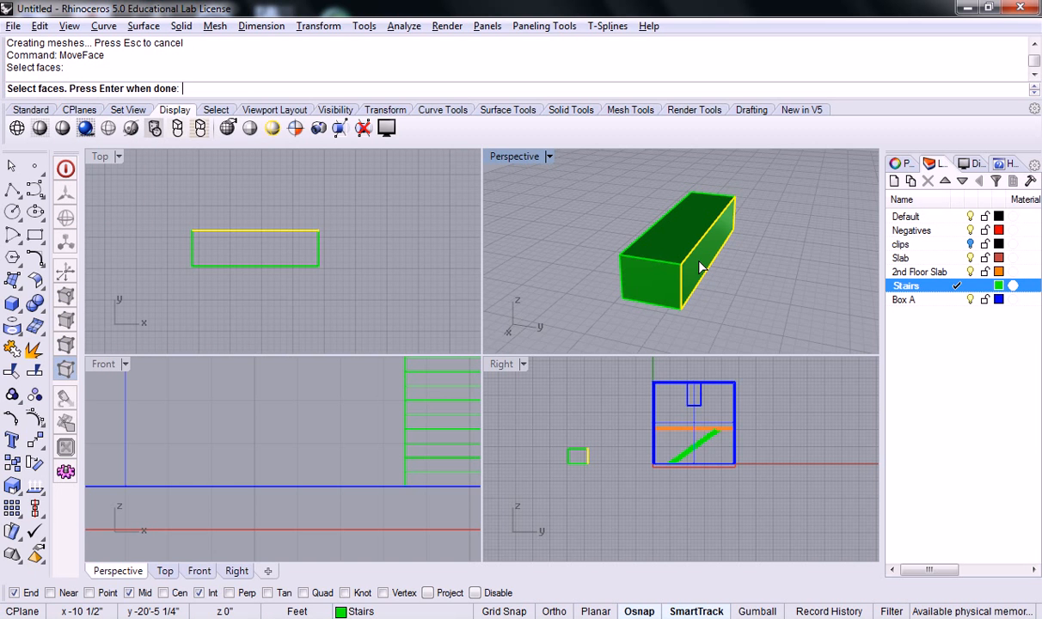
scroll(701, 268, "up", 3)
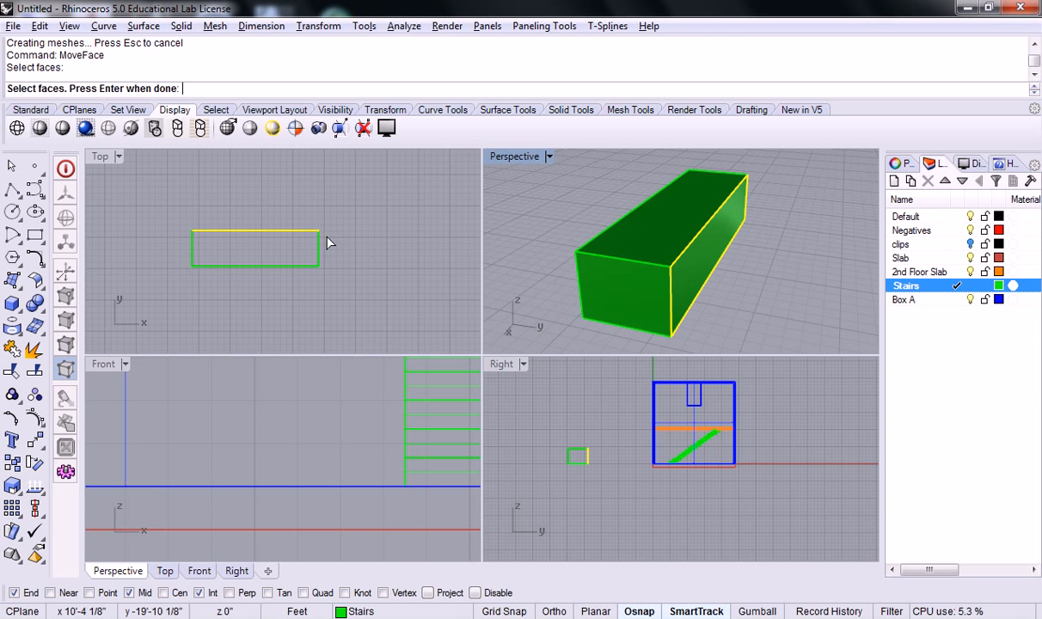
right_click_drag(345, 235, 350, 255)
key("Return")
scroll(352, 241, "up", 2)
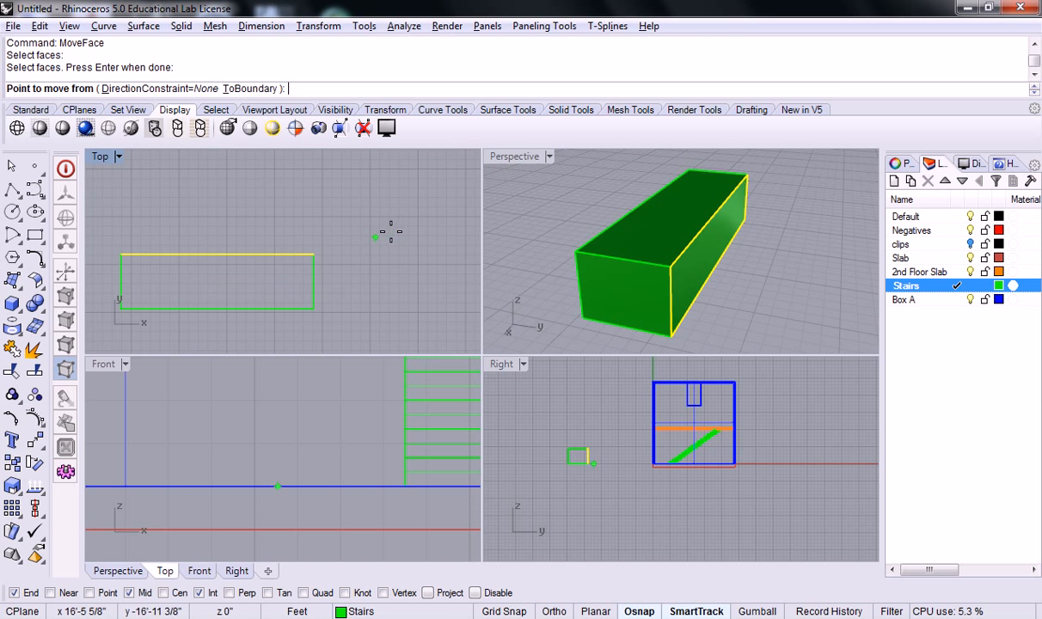
left_click(393, 230)
type("2\"")
key("Return")
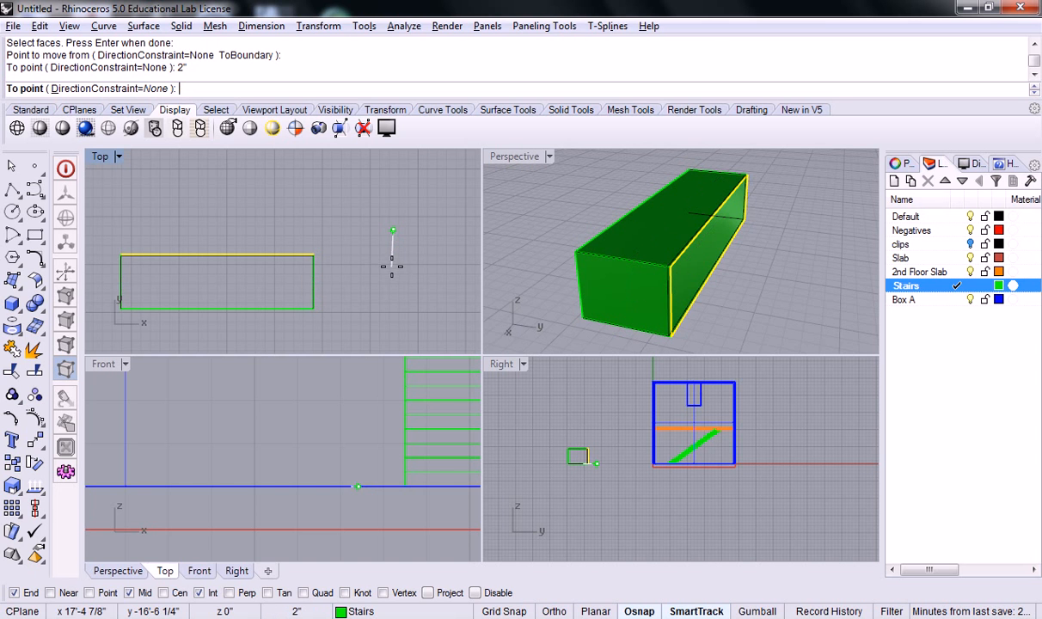
type("2'")
key("Return")
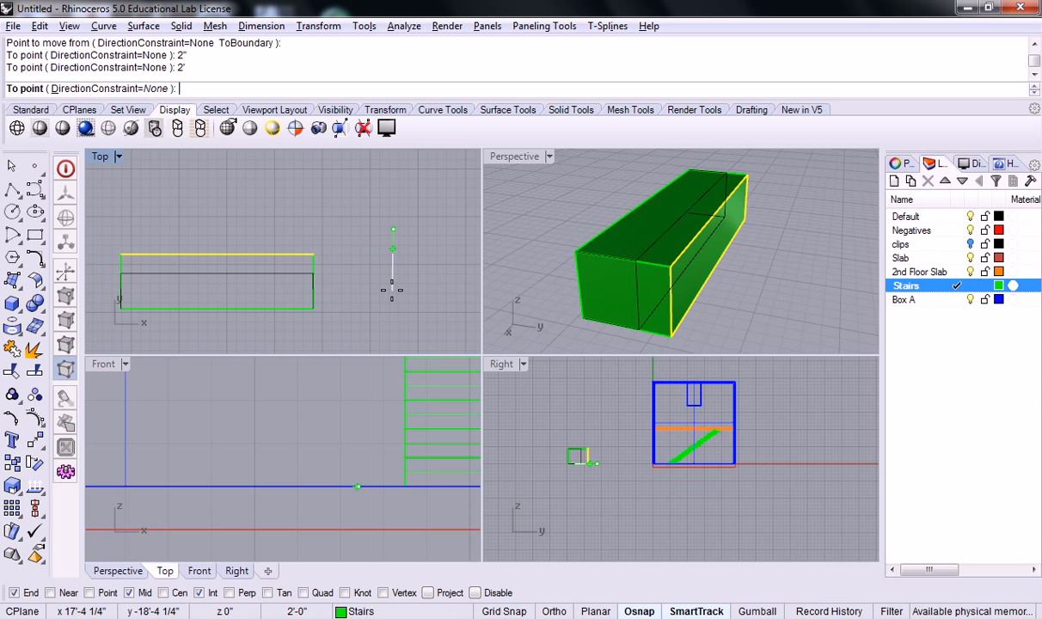
key("Return")
mouse_move(665, 275)
right_mouse_down()
mouse_move(788, 310)
mouse_move(821, 308)
mouse_move(760, 211)
mouse_move(750, 289)
mouse_move(707, 256)
mouse_move(653, 258)
right_mouse_up()
scroll(323, 299, "up", 3)
scroll(322, 300, "up", 4)
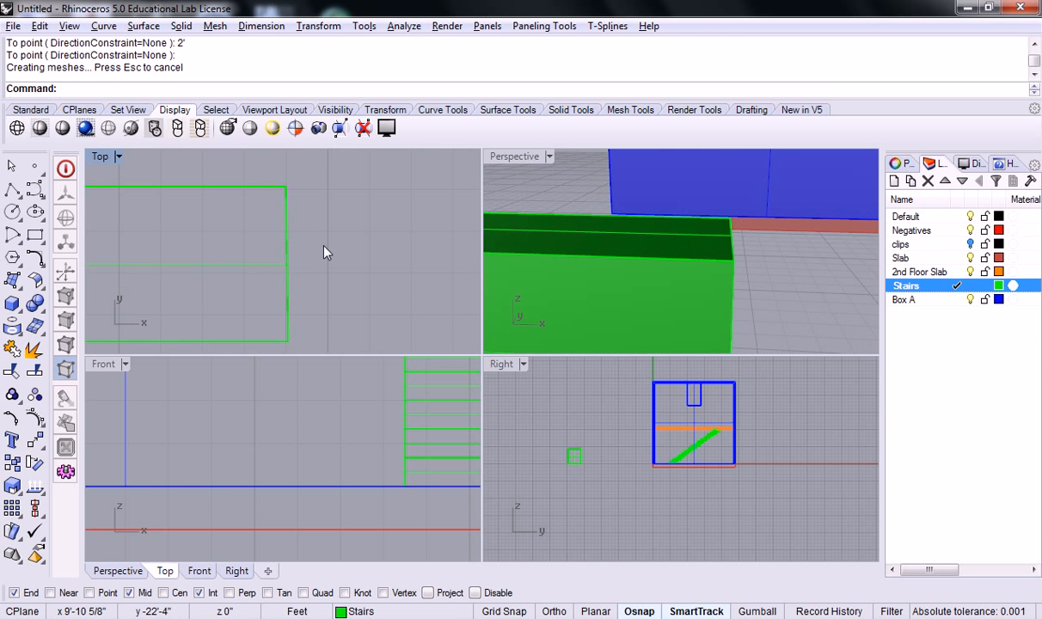
- Undo the face move, the demonstration box and the earlier move of the stairs
key("ctrl+z")
scroll(325, 251, "down", 5)
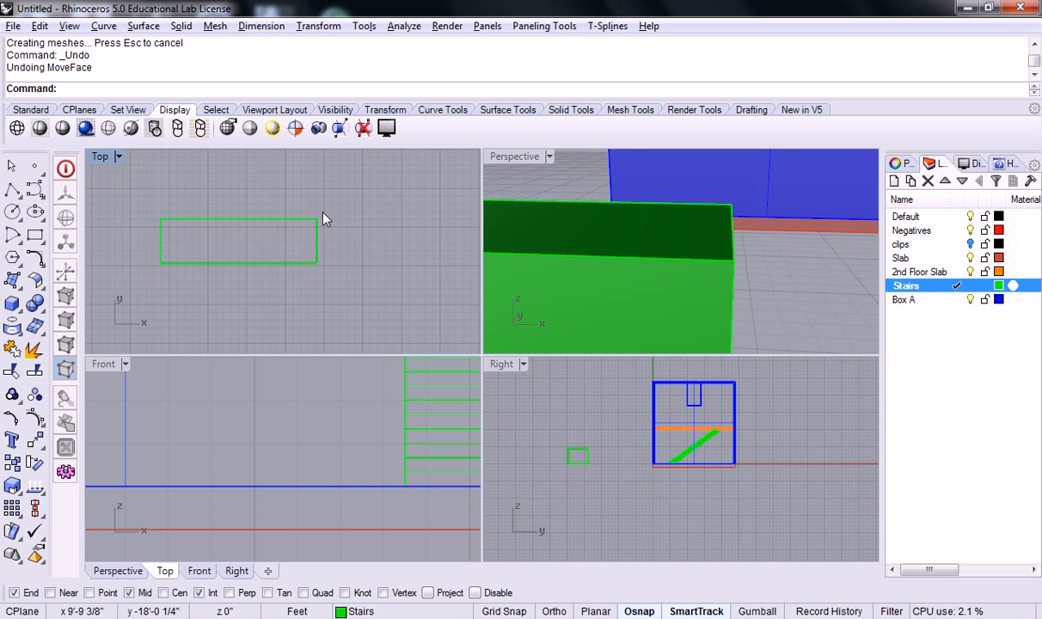
right_click_drag(759, 227, 681, 263)
scroll(706, 241, "down", 10)
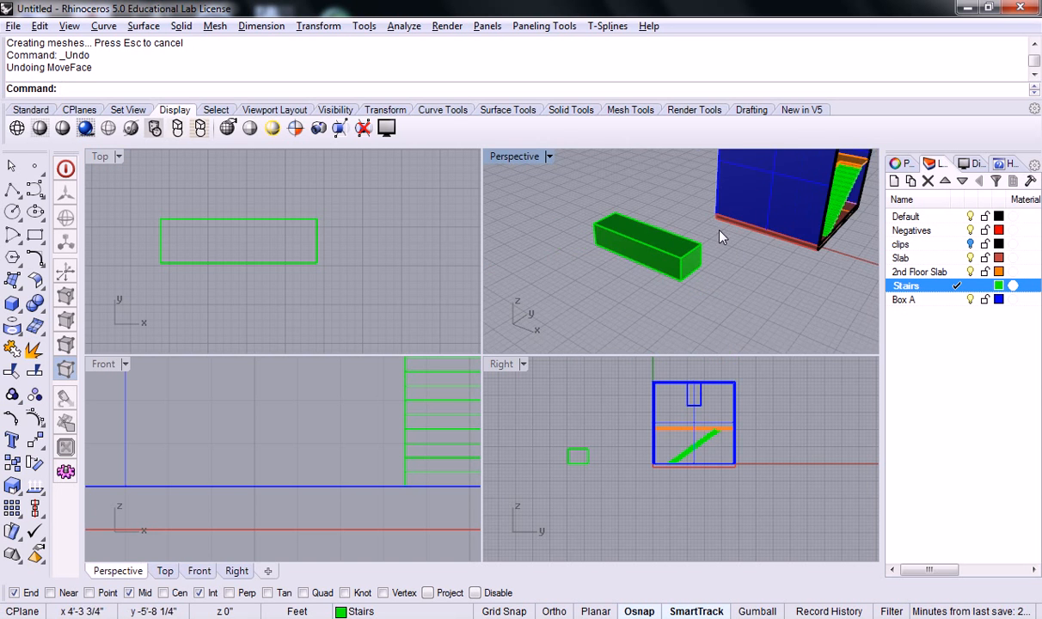
key("ctrl+z")
key("ctrl+z")
- Move the grouped stairs again, snapping the midpoint of the highest tread's upper end edge to the lower inner corner of the second-floor slab's cutout
mouse_move(776, 246)
right_mouse_down()
mouse_move(802, 292)
mouse_move(745, 208)
mouse_move(744, 190)
mouse_move(767, 231)
right_mouse_up()
scroll(745, 208, "up", 5)
left_click(767, 230)
scroll(739, 222, "up", 8)
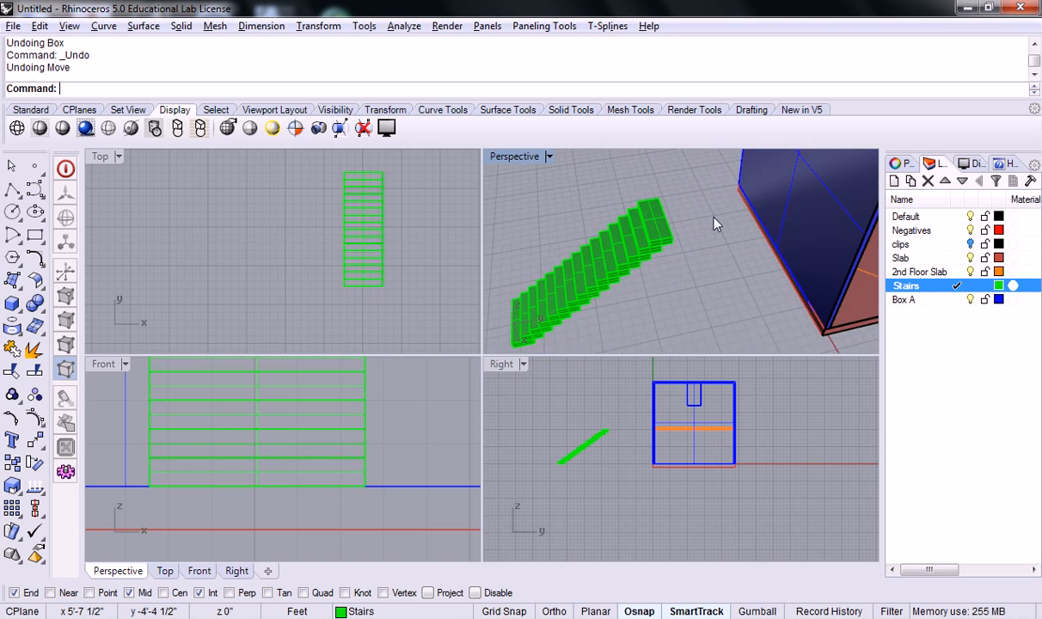
scroll(651, 217, "down", 6)
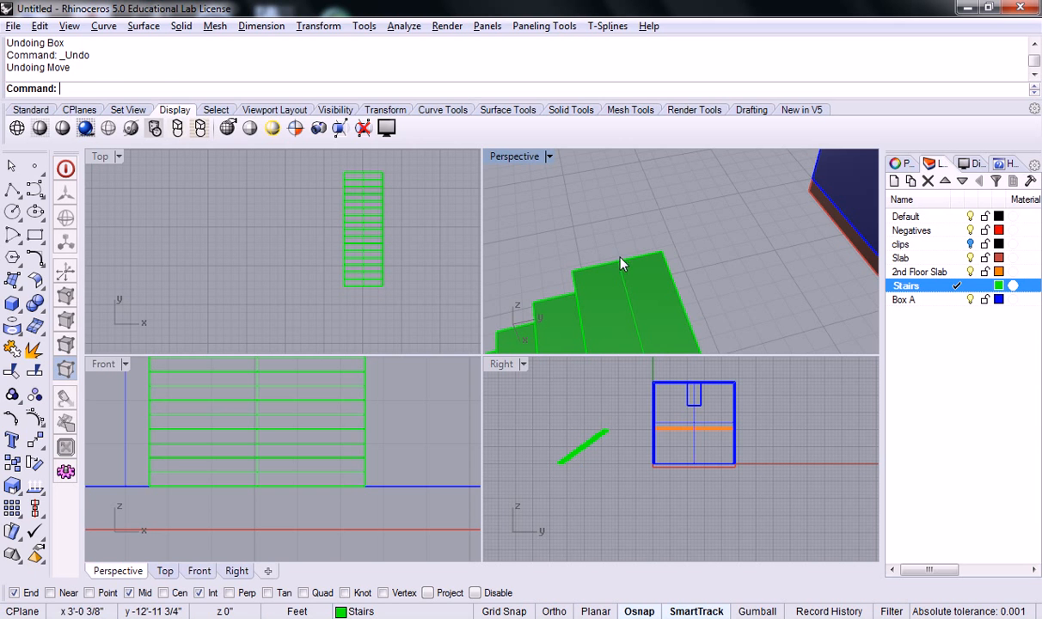
left_click(619, 264)
type("Move")
key("Return")
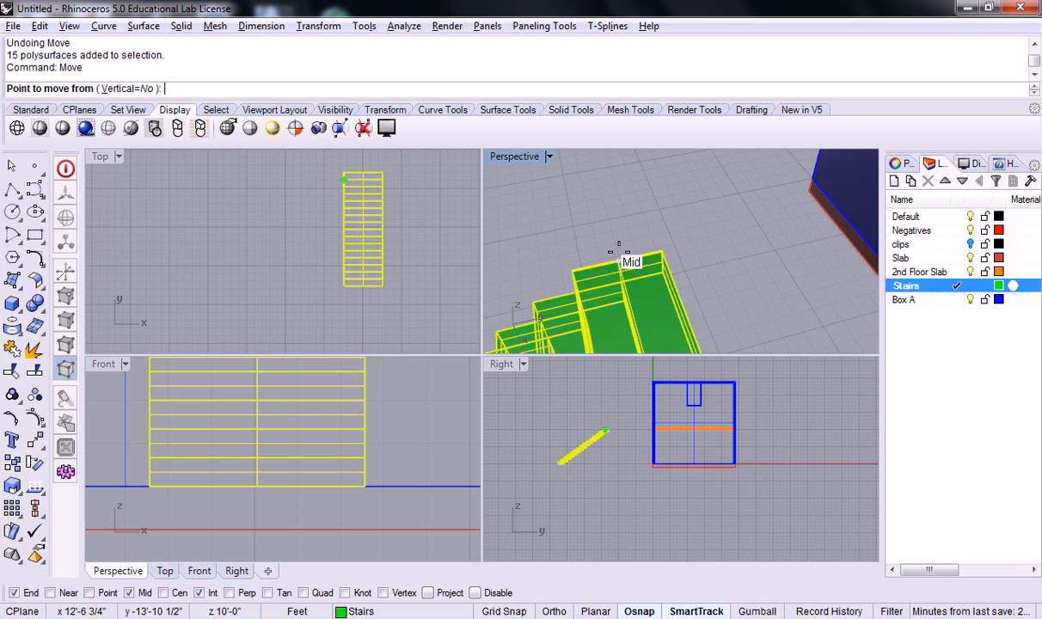
left_click(614, 250)
scroll(651, 228, "down", 8)
scroll(714, 191, "up", 10)
right_click_drag(712, 191, 749, 255, "shift")
scroll(765, 284, "up", 3)
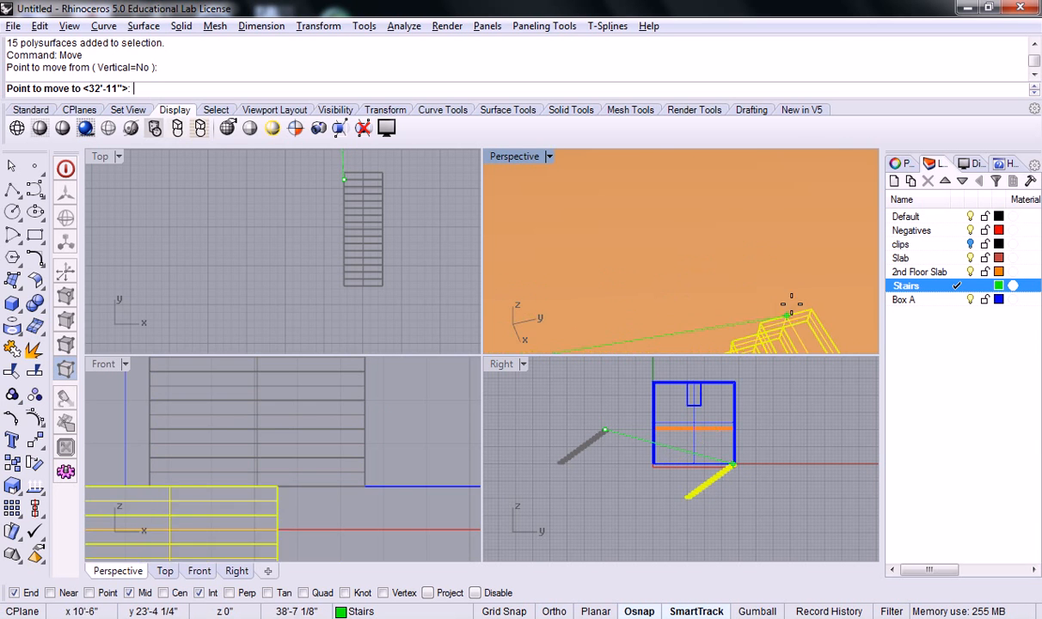
scroll(784, 270, "down", 8)
scroll(782, 257, "up", 4)
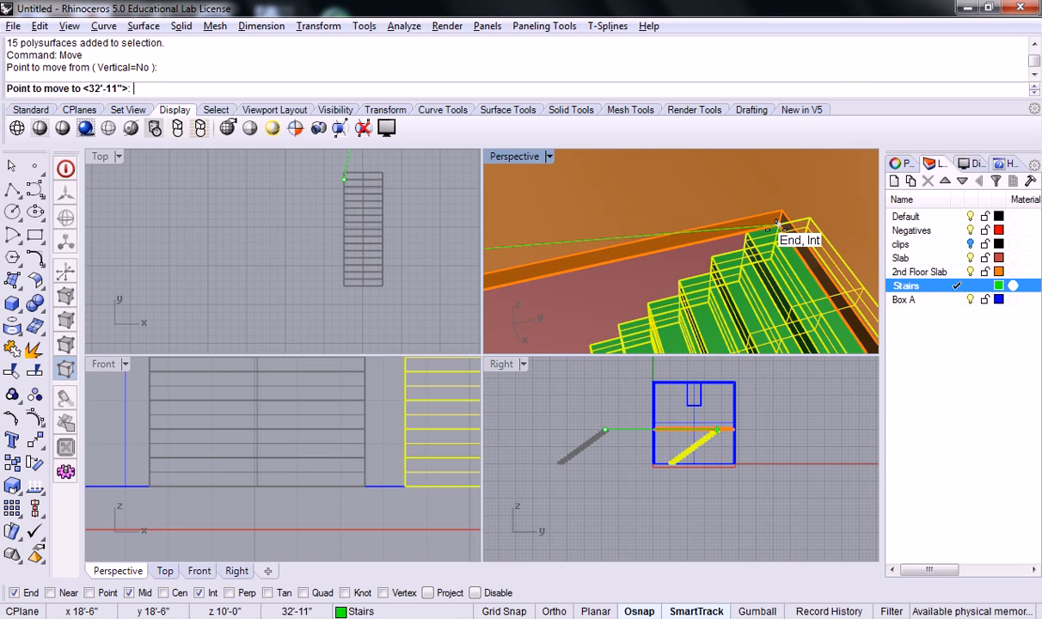
left_click(777, 224)
scroll(792, 270, "down", 5)
scroll(793, 269, "up", 8)
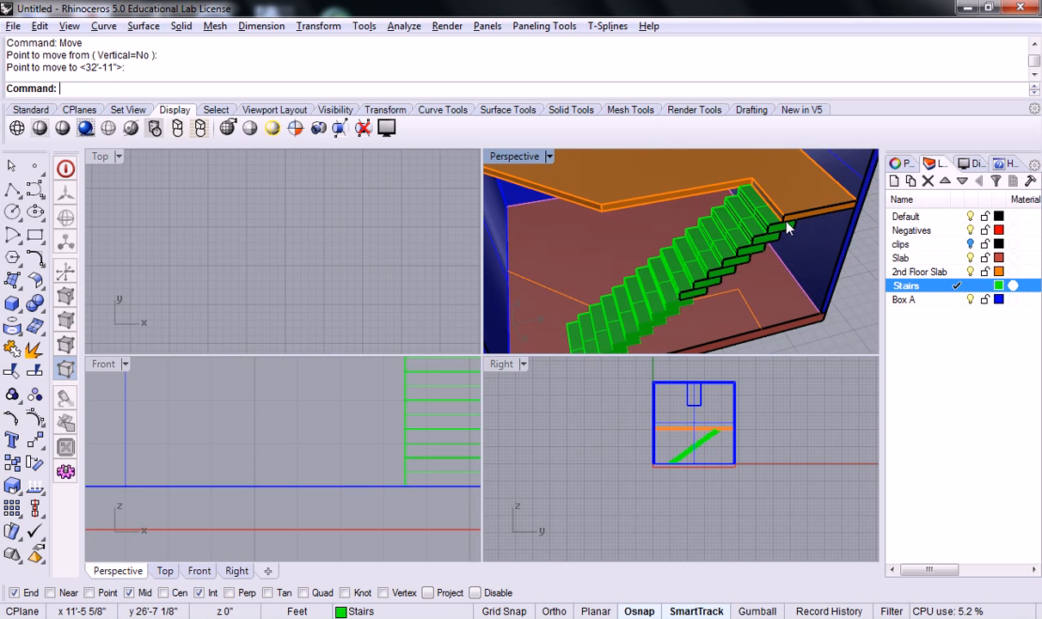
right_click_drag(759, 200, 760, 229)
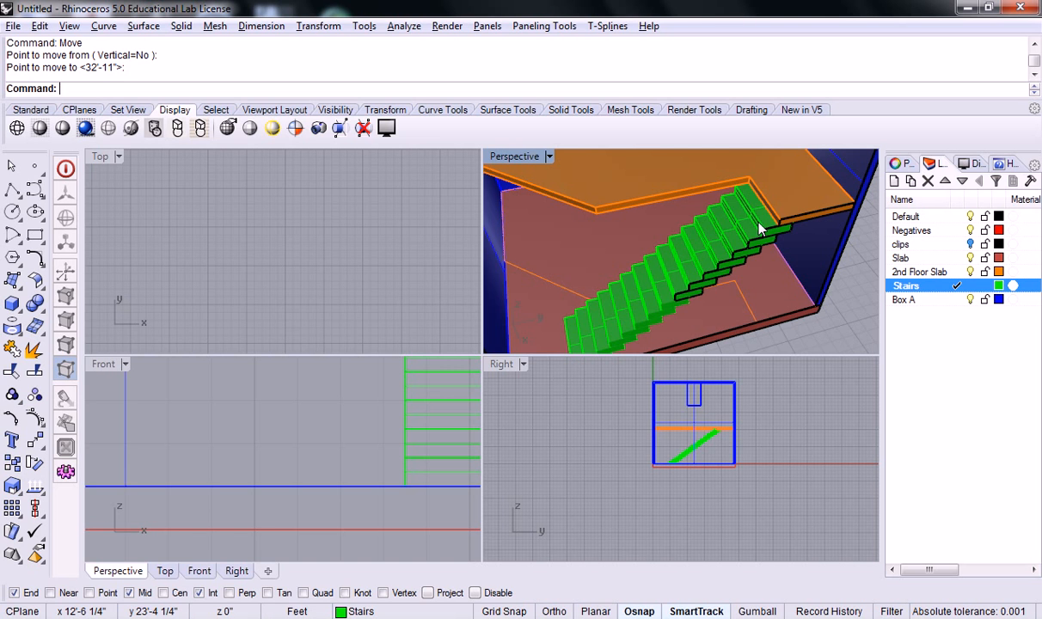